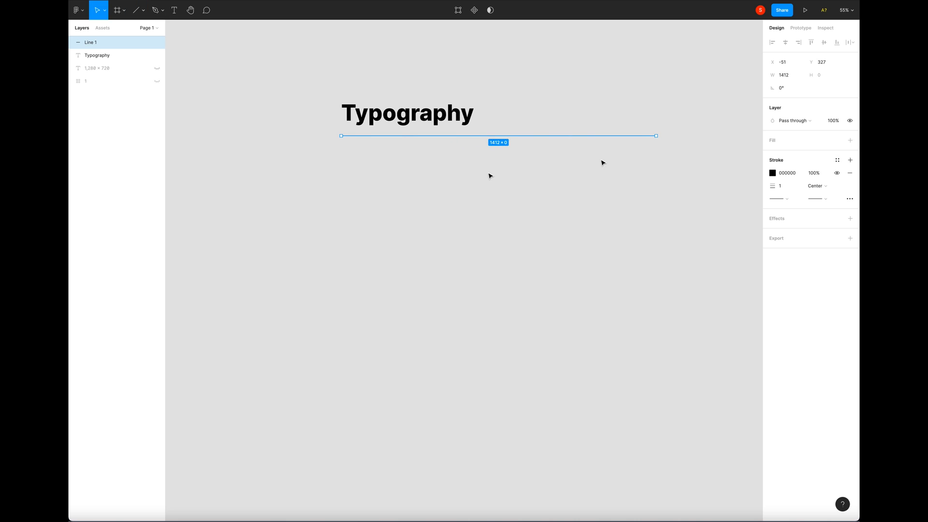
- Duplicate the Typography title below the divider line and change the copy's text to "Heading 1 72/80px"
{"action": "left_click_drag", "start_coordinate": [387, 138], "coordinate": [387, 139]}
{"action": "left_click", "coordinate": [428, 169]}
{"action": "left_click", "coordinate": [498, 137]}
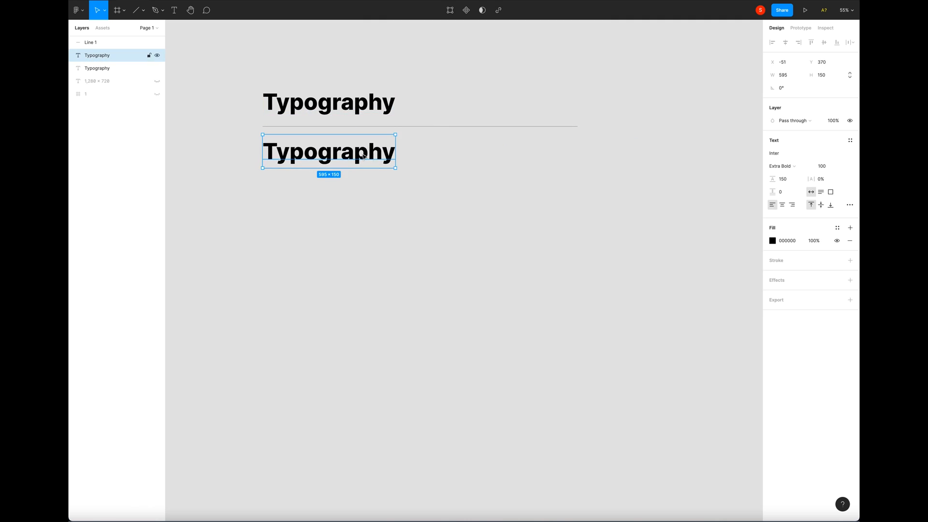
{"action": "key", "text": "Return"}
{"action": "type", "text": "Heading"}
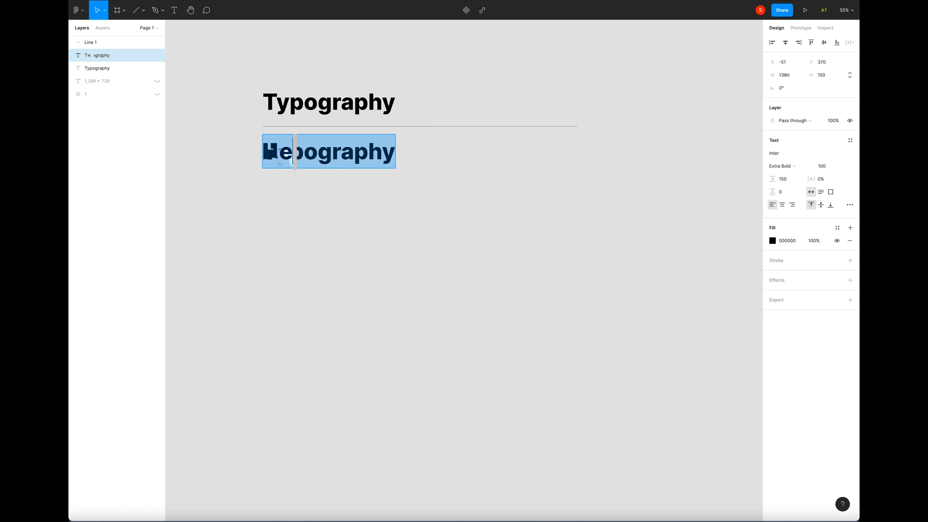
{"action": "type", "text": " 1"}
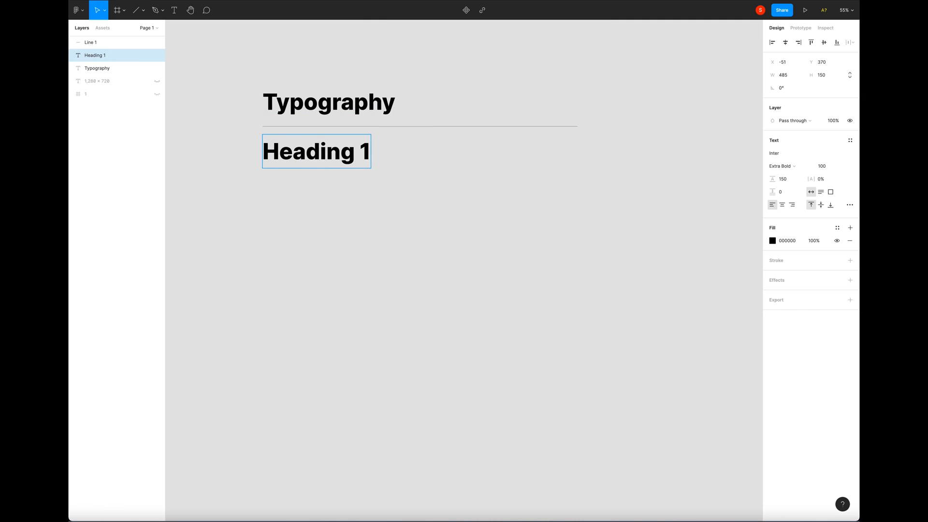
{"action": "type", "text": " 72/80"}
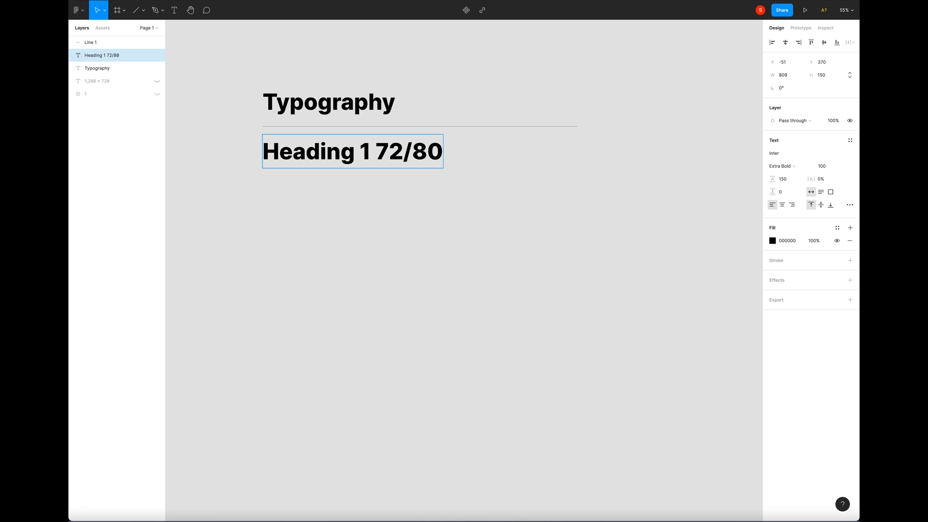
{"action": "type", "text": "px"}
- Set the Heading 1 text to font size 72 and line height 80, keeping it just below the divider line
{"action": "left_click", "coordinate": [831, 165]}
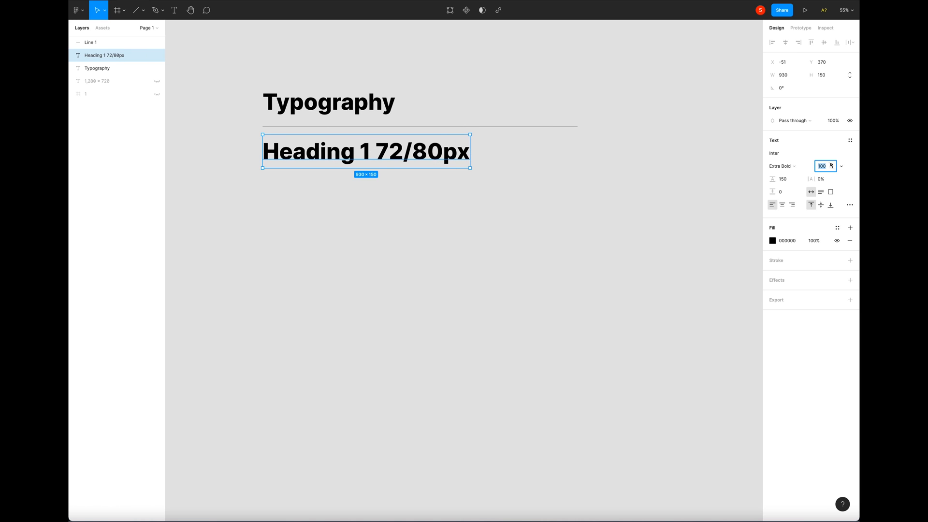
{"action": "left_click", "coordinate": [798, 179]}
{"action": "type", "text": "80"}
{"action": "key", "text": "Return"}
{"action": "left_click", "coordinate": [497, 203]}
{"action": "left_click_drag", "start_coordinate": [390, 146], "coordinate": [390, 154]}
- Duplicate Heading 1 directly below itself and change the copy's text to "Heading 2 64/72px"
{"action": "left_click_drag", "start_coordinate": [311, 154], "coordinate": [312, 184], "text": "alt"}
{"action": "double_click", "coordinate": [342, 188]}
{"action": "key", "text": "shift+End"}
{"action": "type", "text": "2 6"}
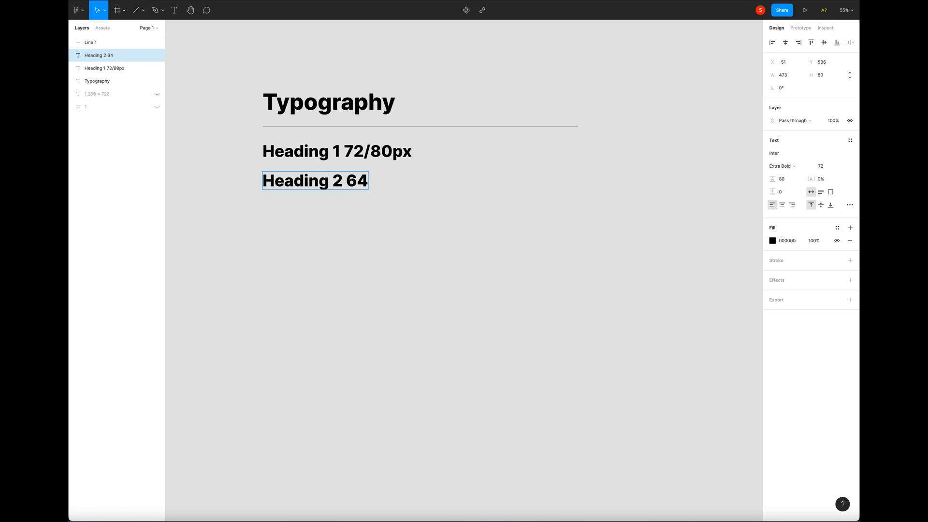
{"action": "type", "text": "4/72px"}
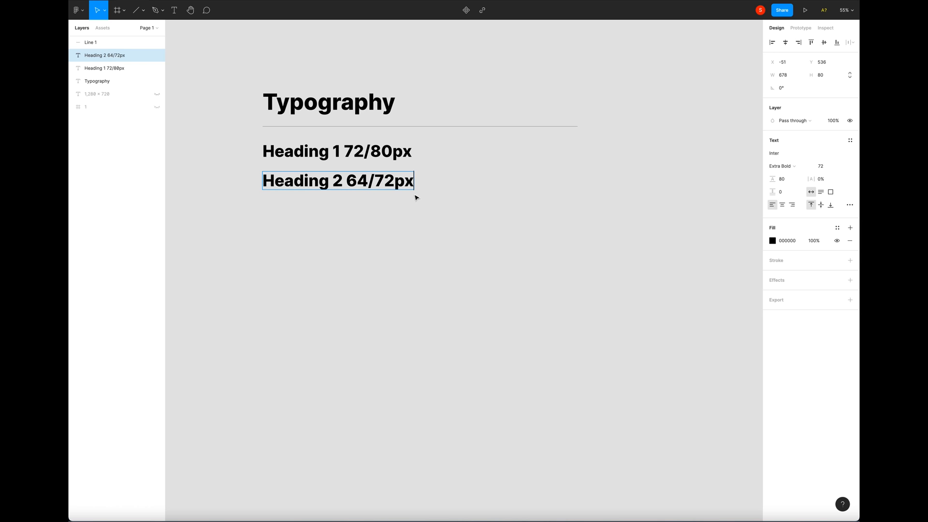
{"action": "left_click", "coordinate": [416, 213]}
- Set the Heading 2 text to font size 64 and line height 72
{"action": "left_click", "coordinate": [386, 193]}
{"action": "left_click", "coordinate": [830, 168]}
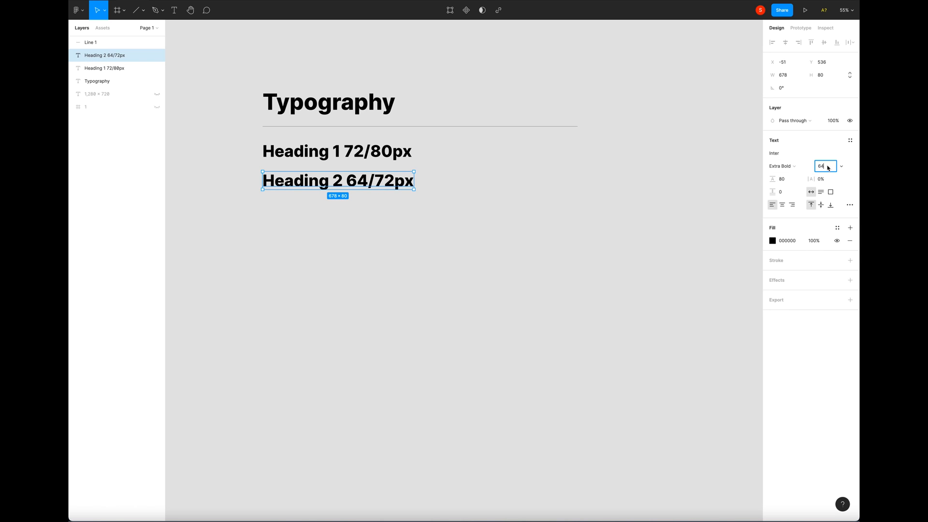
{"action": "type", "text": "64"}
{"action": "key", "text": "Return"}
{"action": "left_click", "coordinate": [479, 209]}
- Duplicate Heading 2 directly below itself and change the copy's text to "Heading 3 56/64px"
{"action": "left_click_drag", "start_coordinate": [332, 190], "coordinate": [420, 211]}
{"action": "double_click", "coordinate": [328, 206]}
{"action": "type", "text": "3 56/"}
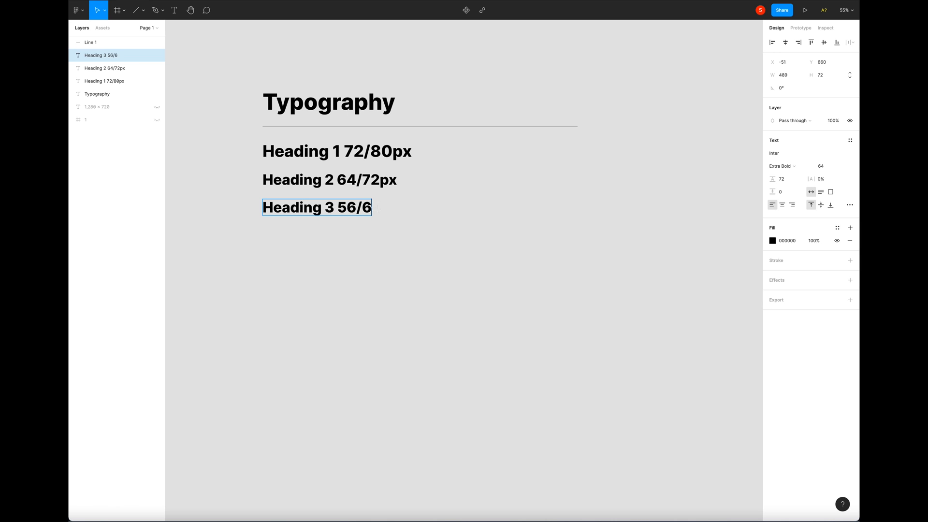
{"action": "type", "text": "64px"}
{"action": "key", "text": "Escape"}
- Set the Heading 3 text to font size 56, line height 64 and Semi Bold weight
{"action": "type", "text": "56"}
{"action": "left_click", "coordinate": [790, 182]}
{"action": "key", "text": "Return"}
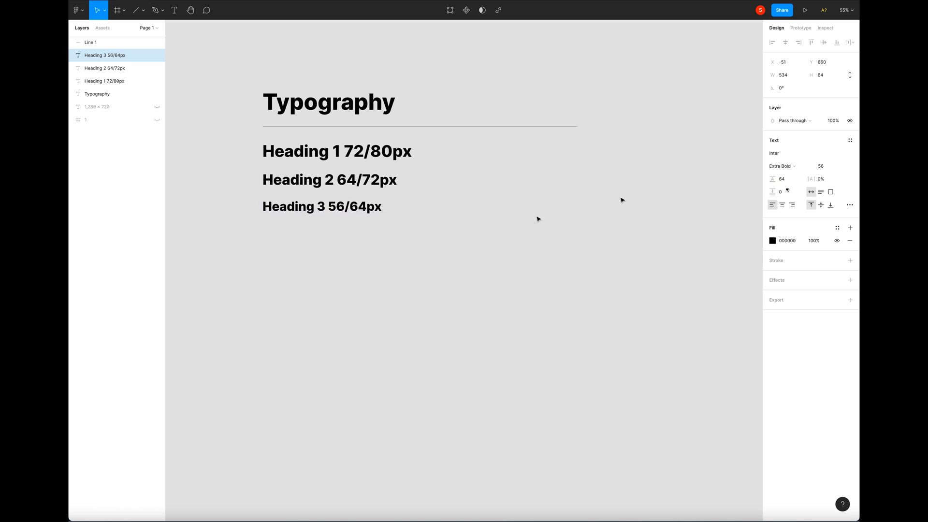
{"action": "left_click", "coordinate": [795, 170]}
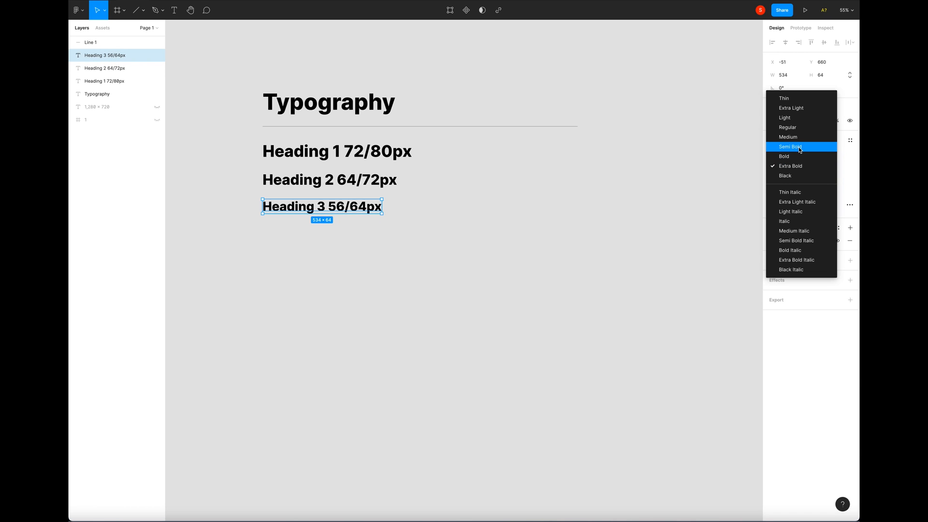
{"action": "left_click", "coordinate": [798, 150]}
{"action": "left_click", "coordinate": [306, 240]}
- Duplicate Heading 3 directly below itself and change the copy's text to "Heading 4 48/56px"
{"action": "left_click_drag", "start_coordinate": [303, 212], "coordinate": [302, 246]}
{"action": "double_click", "coordinate": [303, 235]}
{"action": "left_click_drag", "start_coordinate": [380, 233], "coordinate": [316, 234]}
{"action": "type", "text": "4"}
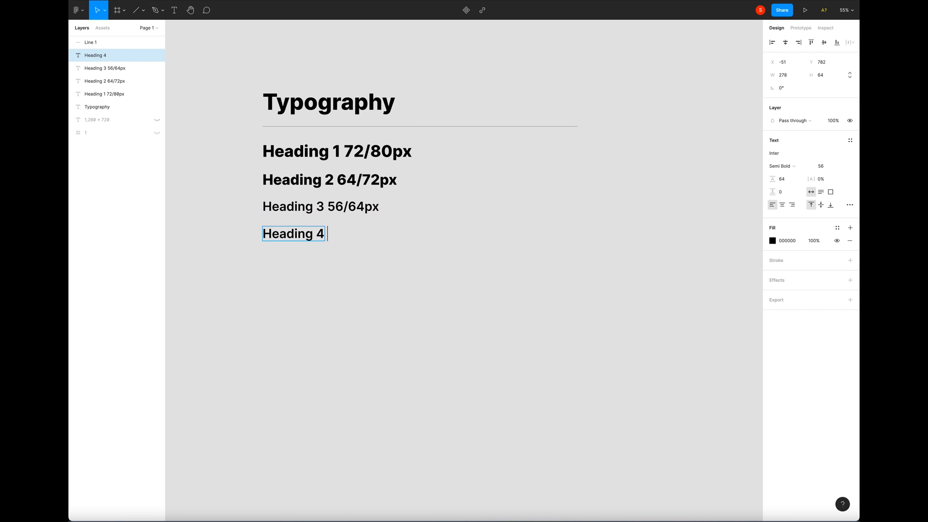
{"action": "type", "text": " 48/56px"}
{"action": "key", "text": "Escape"}
- Set the Heading 4 text to font size 48 and line height 56
{"action": "left_click", "coordinate": [824, 167]}
{"action": "type", "text": "48"}
{"action": "left_click", "coordinate": [793, 180]}
{"action": "type", "text": "56"}
{"action": "left_click", "coordinate": [595, 214]}
- Duplicate Heading 4 directly below itself and change the copy's text to "Heading 5 40/48px"
{"action": "left_click_drag", "start_coordinate": [324, 239], "coordinate": [427, 259]}
{"action": "double_click", "coordinate": [311, 265]}
{"action": "key", "text": "BackSpace"}
{"action": "key", "text": "BackSpace"}
{"action": "type", "text": "5 40/48px"}
{"action": "key", "text": "Escape"}
- Set the Heading 5 text to font size 40 and line height 48
{"action": "left_click", "coordinate": [820, 166]}
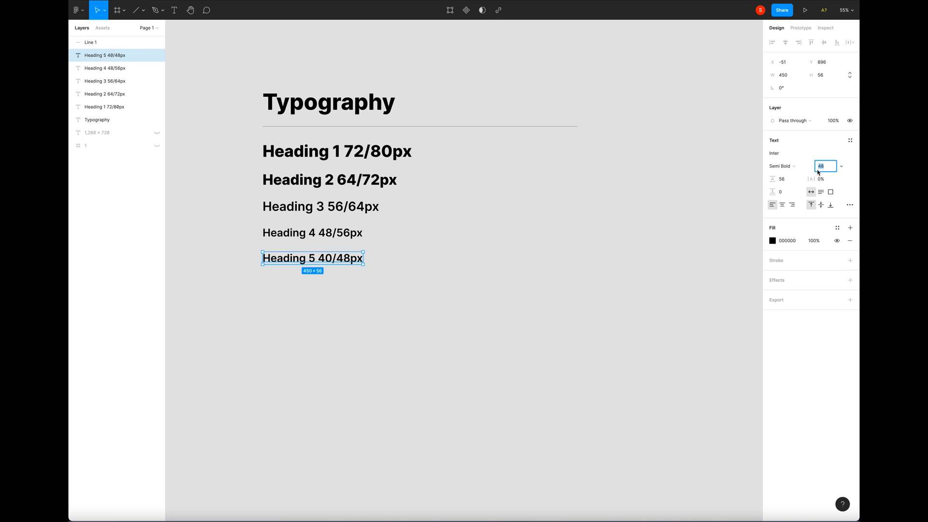
{"action": "key", "text": "Return"}
{"action": "left_click", "coordinate": [792, 180]}
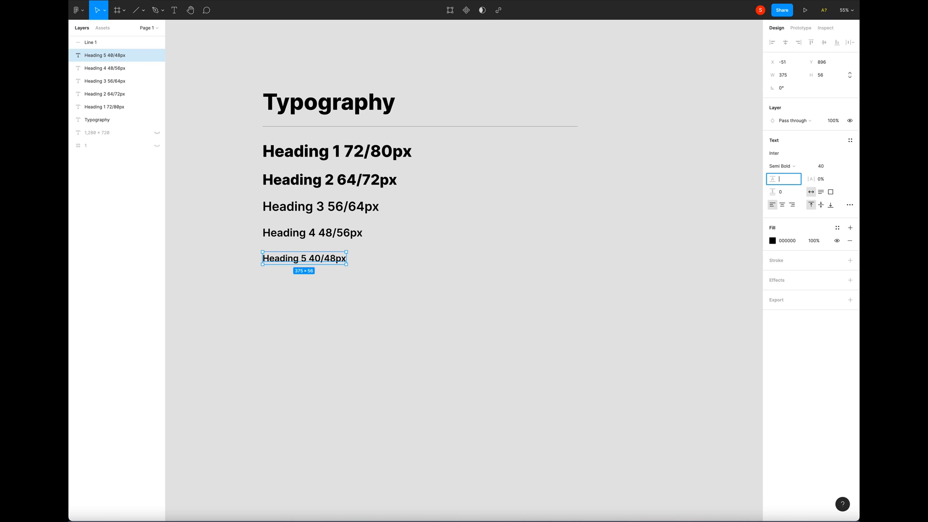
{"action": "left_click", "coordinate": [735, 193]}
- Duplicate Heading 5 directly below itself and change the copy's text to "Heading 6 32/40px"
{"action": "left_click_drag", "start_coordinate": [302, 258], "coordinate": [303, 281], "text": "alt"}
{"action": "double_click", "coordinate": [302, 281]}
{"action": "type", "text": "Heading 6"}
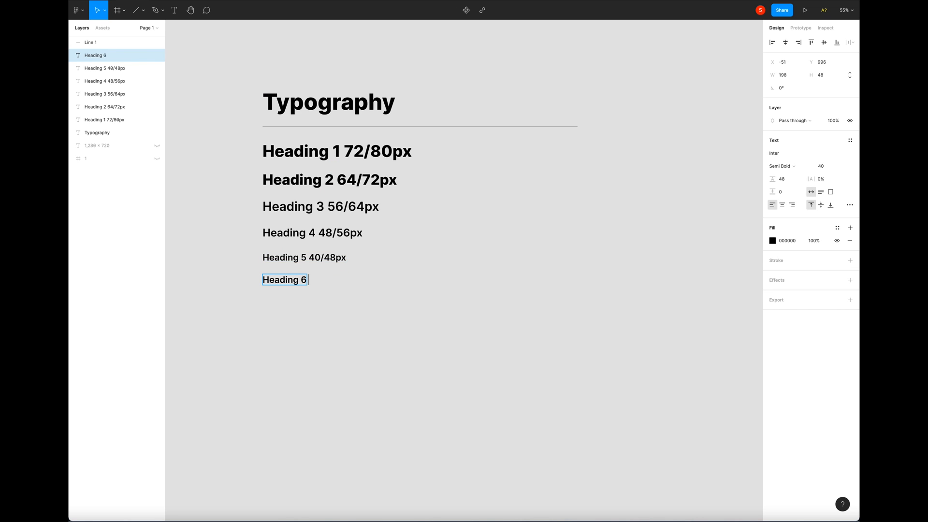
{"action": "type", "text": " 32/40px"}
{"action": "left_click", "coordinate": [387, 319]}
{"action": "left_click", "coordinate": [385, 319]}
- Duplicate Heading 6 directly below itself and change the copy's text to "Heading 7 24/32px"
{"action": "left_click_drag", "start_coordinate": [340, 281], "coordinate": [339, 303], "text": "alt"}
{"action": "left_click", "coordinate": [367, 310]}
{"action": "double_click", "coordinate": [300, 305]}
{"action": "type", "text": "Heading 7"}
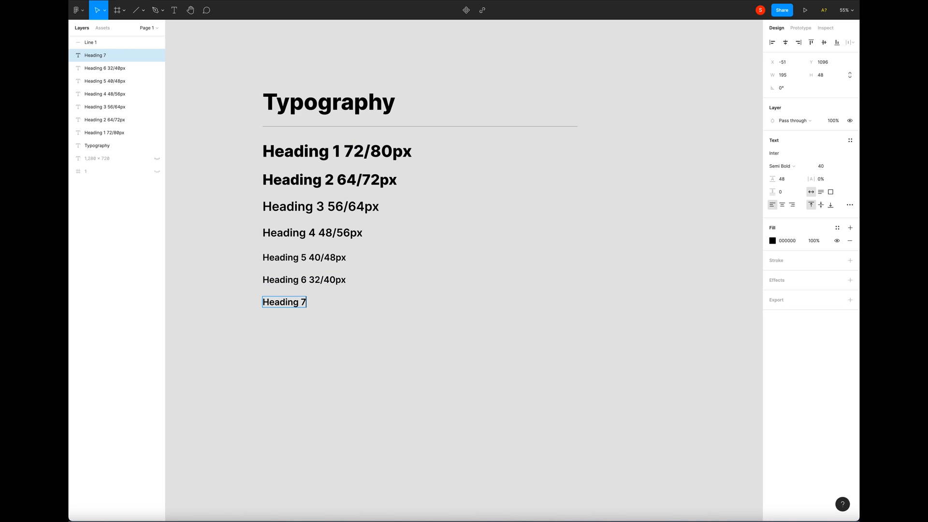
{"action": "type", "text": " 24/32"}
{"action": "left_click", "coordinate": [321, 344]}
- Distribute all seven headings vertically with an even spacing of 56
{"action": "left_click_drag", "start_coordinate": [294, 348], "coordinate": [376, 154]}
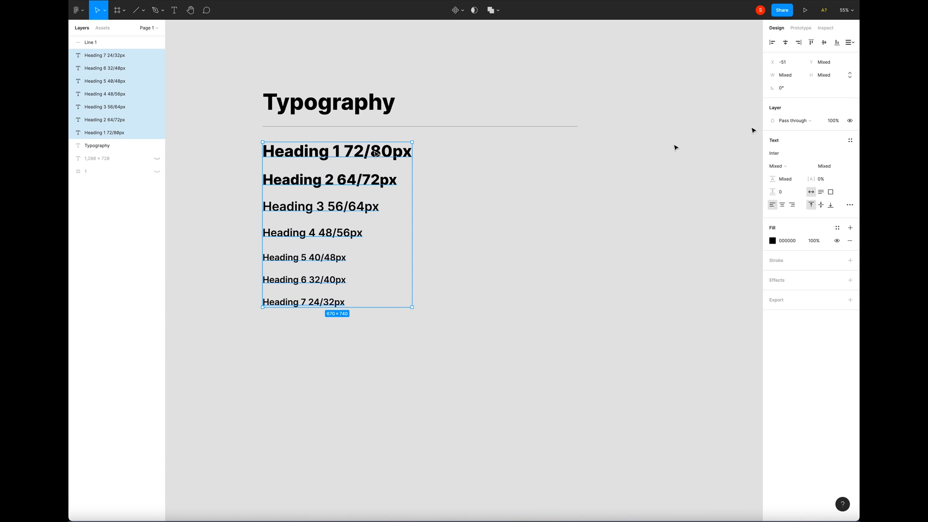
{"action": "left_click", "coordinate": [853, 43]}
{"action": "left_click", "coordinate": [817, 69]}
{"action": "type", "text": "56"}
{"action": "key", "text": "Return"}
{"action": "left_click", "coordinate": [405, 278]}
- Duplicate Heading 7 directly below itself and change the copy's text to "Paragraph 1 Semibold 20/28px"
{"action": "left_click_drag", "start_coordinate": [323, 307], "coordinate": [323, 332]}
{"action": "key", "text": "Return"}
{"action": "type", "text": "Paragraph 1 Semibold 20"}
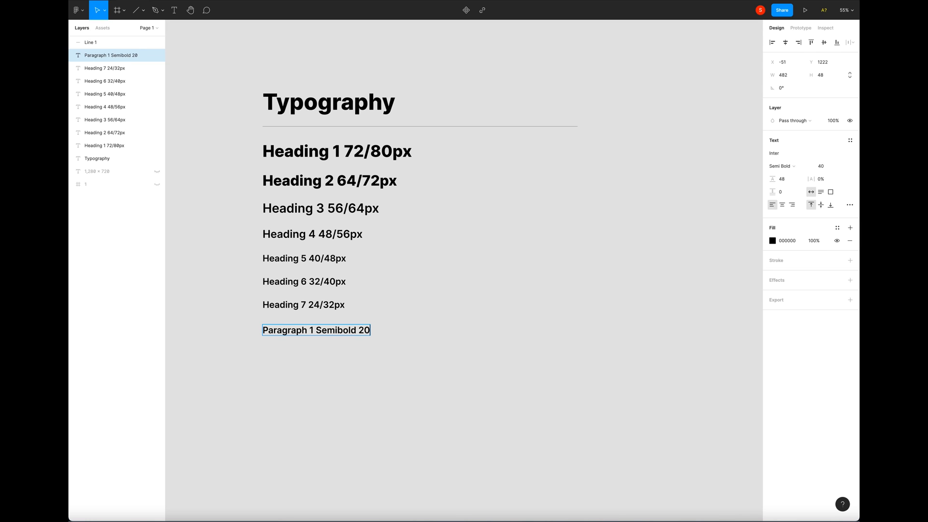
{"action": "type", "text": "/28px"}
{"action": "key", "text": "Escape"}
- Set the Paragraph 1 Semibold text to font size 20 and line height 28
{"action": "left_click", "coordinate": [823, 166]}
{"action": "type", "text": "2"}
{"action": "key", "text": "Return"}
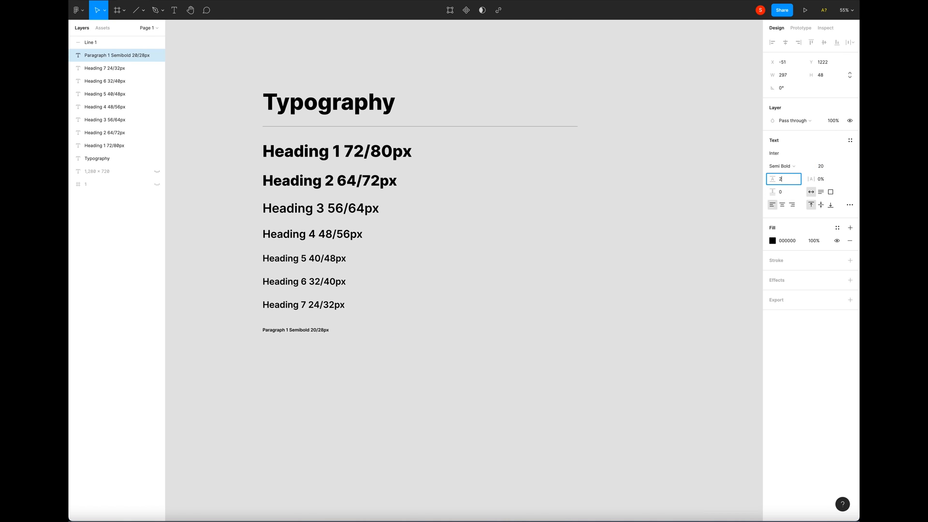
{"action": "left_click", "coordinate": [693, 211]}
- Duplicate Paragraph 1 Semibold below itself as "Paragraph 1 Regular 20/28px" and give the copy the Regular weight
{"action": "left_click", "coordinate": [300, 328]}
{"action": "left_click_drag", "start_coordinate": [300, 328], "coordinate": [303, 343]}
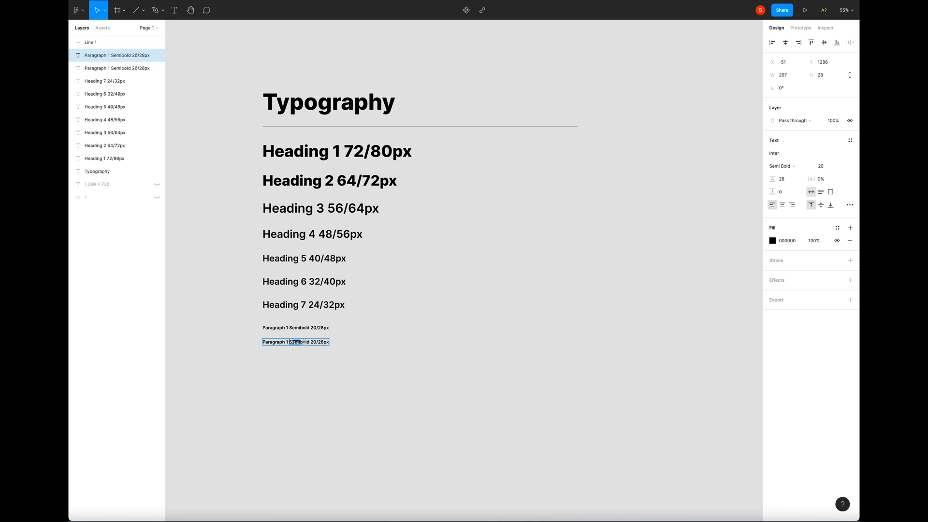
{"action": "type", "text": "Regular"}
{"action": "key", "text": "Escape"}
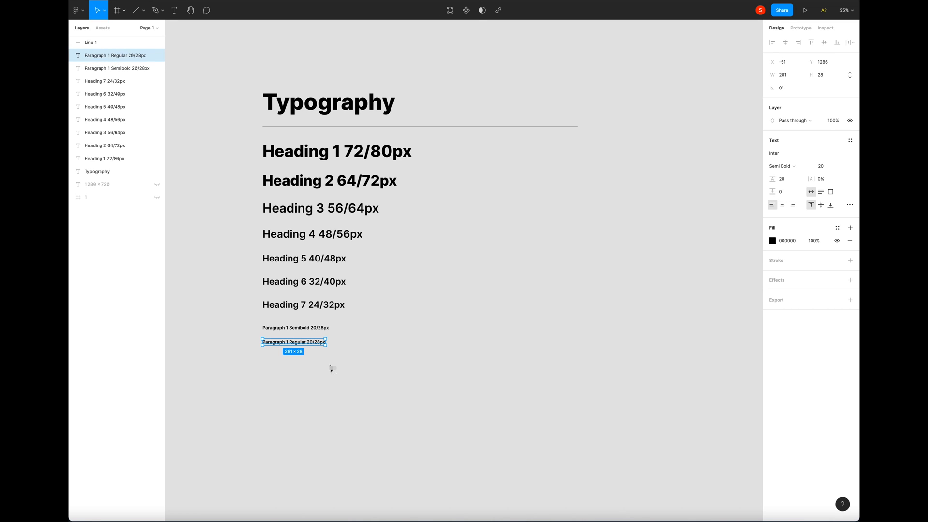
{"action": "left_click", "coordinate": [792, 167]}
{"action": "left_click", "coordinate": [794, 148]}
{"action": "left_click", "coordinate": [363, 339]}
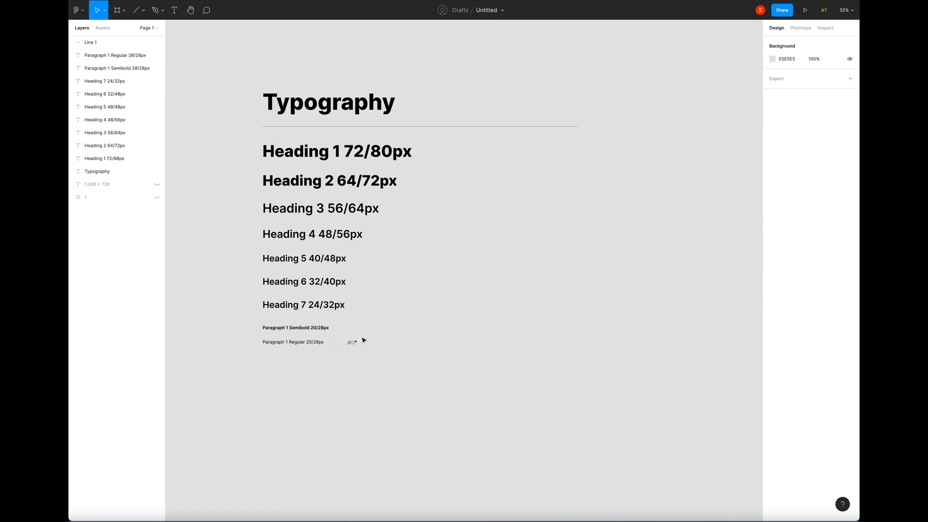
- Duplicate Paragraph 1 Regular directly below itself and change the copy's text to "Paragraph 2 Semibold 16/24px"
{"action": "left_click", "coordinate": [303, 343]}
{"action": "left_click_drag", "start_coordinate": [304, 343], "coordinate": [306, 357]}
{"action": "left_click", "coordinate": [294, 364]}
{"action": "double_click", "coordinate": [287, 356]}
{"action": "type", "text": "2 16/24"}
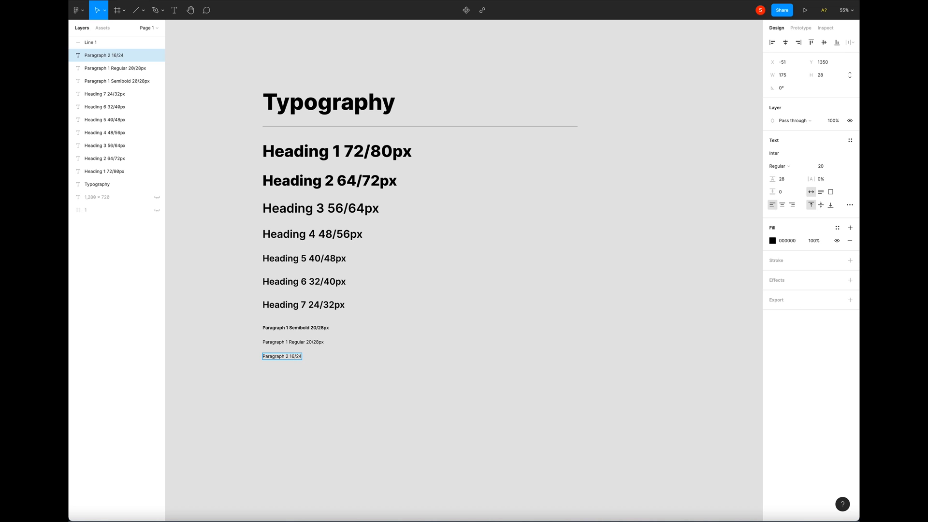
{"action": "key", "text": "Escape"}
{"action": "double_click", "coordinate": [302, 356]}
{"action": "left_click", "coordinate": [309, 375]}
- Set the Paragraph 2 Semibold text to Semi Bold weight, font size 16 and line height 24
{"action": "left_click", "coordinate": [299, 356]}
{"action": "left_click", "coordinate": [779, 165]}
{"action": "left_click", "coordinate": [785, 189]}
{"action": "left_click", "coordinate": [825, 167]}
{"action": "type", "text": "16"}
{"action": "key", "text": "Tab"}
{"action": "type", "text": "24"}
{"action": "key", "text": "Return"}
{"action": "left_click", "coordinate": [370, 374]}
- Duplicate Paragraph 2 Semibold directly below itself and change the copy's text to "Paragraph 2 Regular 16/24px"
{"action": "left_click_drag", "start_coordinate": [303, 356], "coordinate": [300, 373]}
{"action": "key", "text": "BackSpace"}
{"action": "key", "text": "BackSpace"}
{"action": "key", "text": "BackSpace"}
{"action": "key", "text": "BackSpace"}
{"action": "key", "text": "BackSpace"}
{"action": "key", "text": "BackSpace"}
{"action": "key", "text": "BackSpace"}
{"action": "key", "text": "BackSpace"}
{"action": "key", "text": "BackSpace"}
{"action": "key", "text": "BackSpace"}
{"action": "key", "text": "BackSpace"}
{"action": "key", "text": "BackSpace"}
{"action": "key", "text": "BackSpace"}
{"action": "key", "text": "BackSpace"}
{"action": "key", "text": "BackSpace"}
{"action": "key", "text": "BackSpace"}
{"action": "type", "text": "Regular 16/24px"}
{"action": "key", "text": "Escape"}
- Change the weight of the Paragraph 2 Regular text to Regular
{"action": "left_click", "coordinate": [779, 166]}
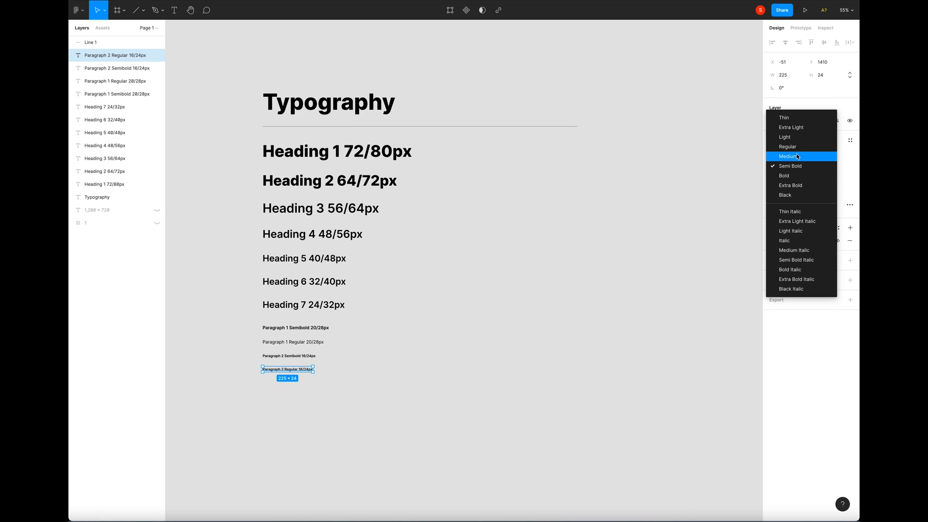
{"action": "left_click", "coordinate": [779, 144]}
{"action": "left_click", "coordinate": [475, 320]}
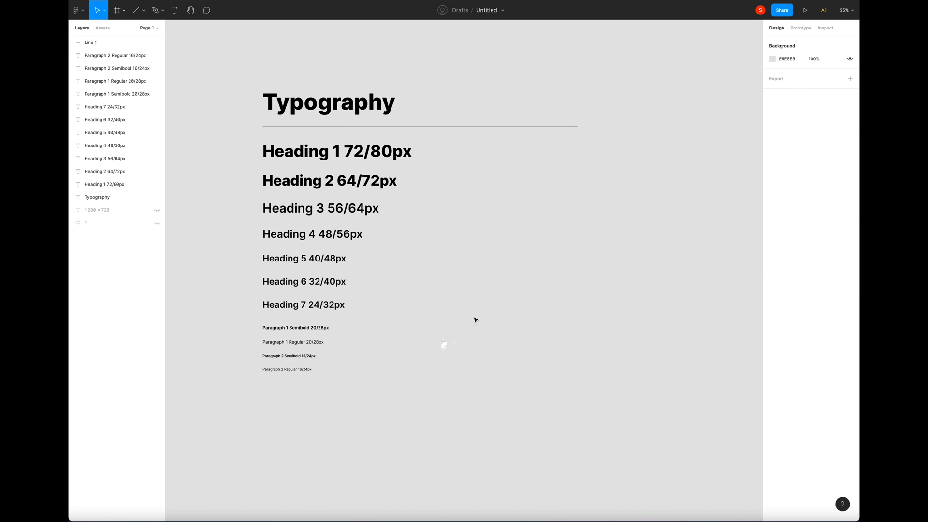
- Duplicate Paragraph 2 Regular directly below itself and change the copy's text to "Paragraph 3 Semibold 13/16px"
{"action": "left_click", "coordinate": [303, 368]}
{"action": "left_click_drag", "start_coordinate": [302, 369], "coordinate": [298, 393]}
{"action": "key", "text": "Return"}
{"action": "type", "text": "Paragraph 3 Semibold 13/"}
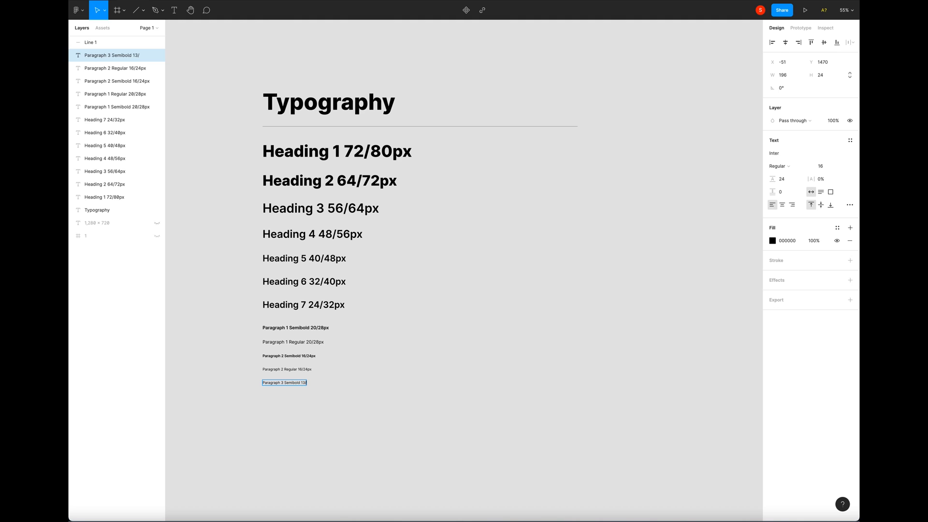
{"action": "type", "text": "16px"}
{"action": "key", "text": "Escape"}
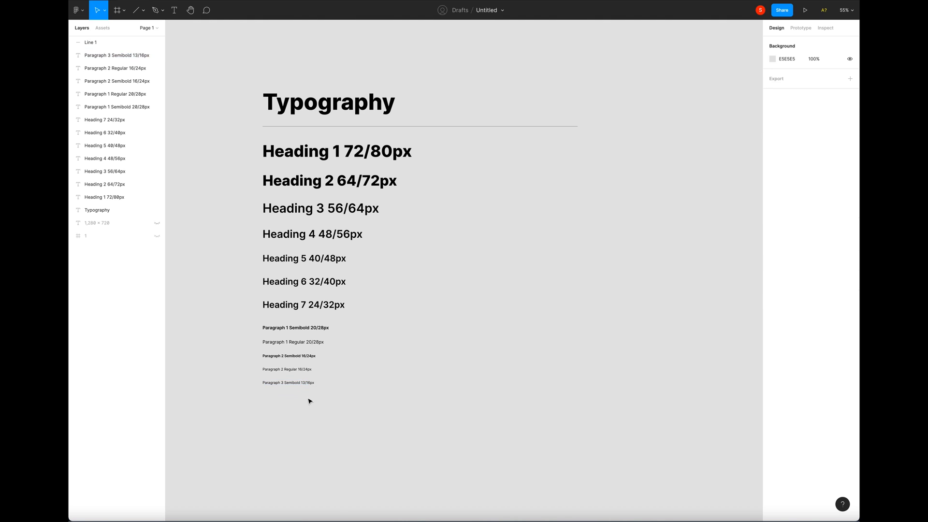
- Set the Paragraph 3 Semibold text to Semi Bold weight, font size 13 and line height 16
{"action": "left_click", "coordinate": [789, 166]}
{"action": "left_click", "coordinate": [798, 187]}
{"action": "left_click", "coordinate": [823, 167]}
{"action": "type", "text": "13"}
{"action": "key", "text": "Tab"}
{"action": "type", "text": "1"}
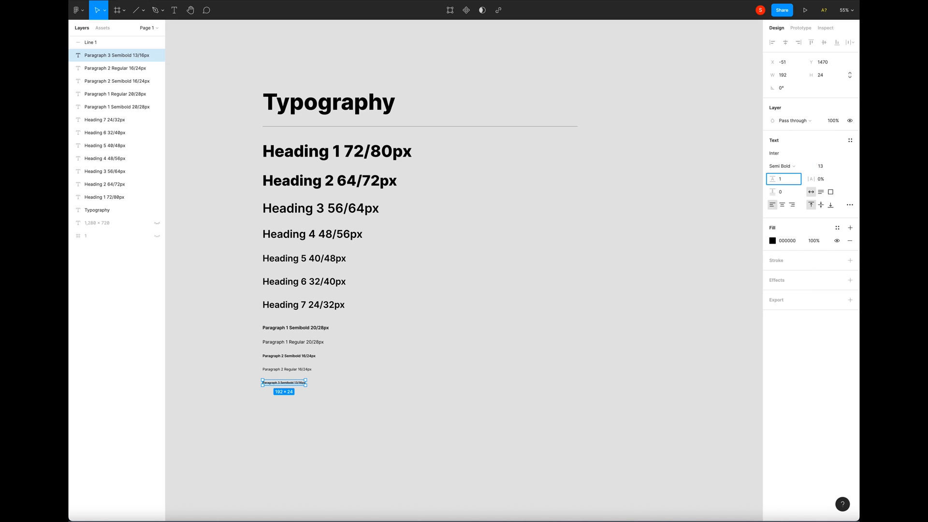
{"action": "key", "text": "Return"}
{"action": "key", "text": "Escape"}
- Duplicate the Paragraph 3 text directly below itself and set the copy's weight to Regular
{"action": "left_click_drag", "start_coordinate": [297, 382], "coordinate": [295, 329]}
{"action": "key", "text": "Escape"}
{"action": "left_click", "coordinate": [298, 391]}
{"action": "left_click", "coordinate": [792, 166]}
{"action": "left_click", "coordinate": [792, 148]}
{"action": "left_click", "coordinate": [386, 387]}
- Distribute the six paragraph texts vertically with an even spacing of 56
{"action": "left_click", "coordinate": [851, 43]}
{"action": "left_click", "coordinate": [810, 68]}
{"action": "left_click", "coordinate": [787, 101]}
{"action": "type", "text": "56"}
{"action": "key", "text": "Return"}
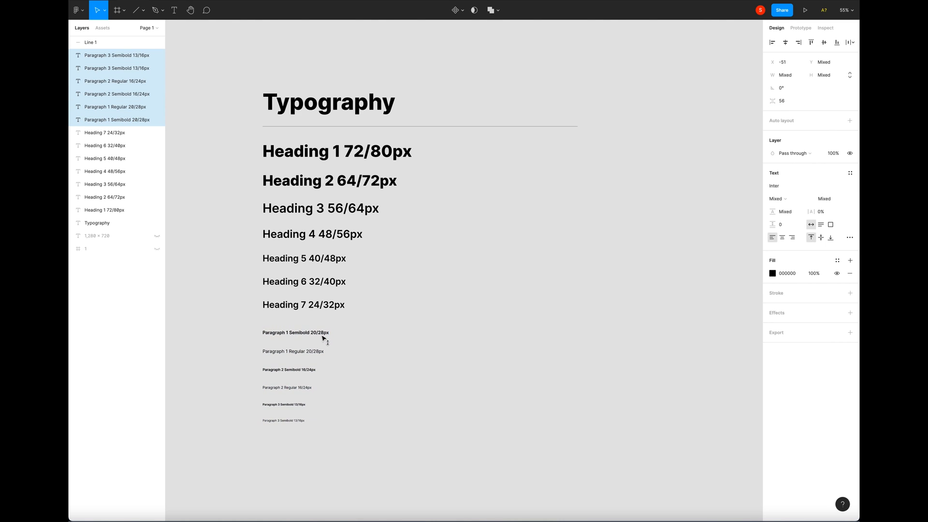
{"action": "left_click", "coordinate": [365, 338]}
- Duplicate the divider line to just below Heading 7 and shorten both lines so they end just beyond the headings
{"action": "left_click_drag", "start_coordinate": [420, 126], "coordinate": [423, 321]}
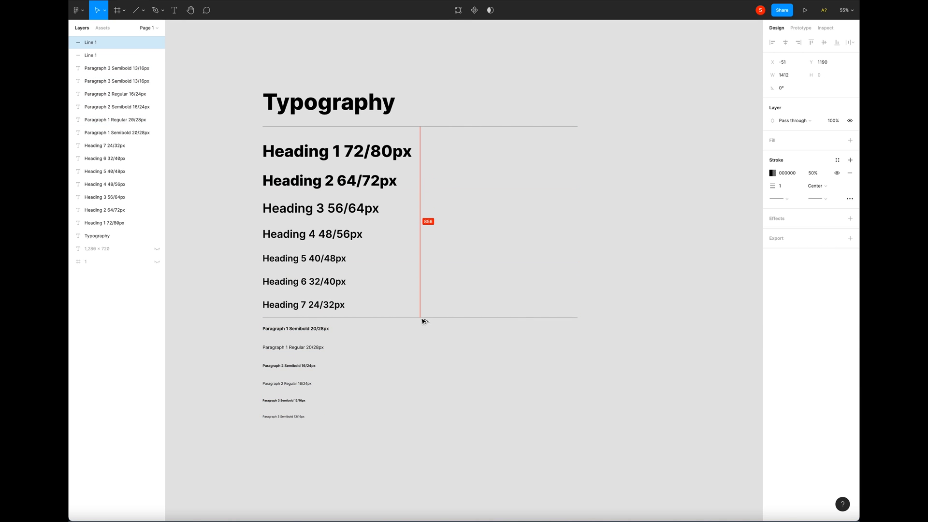
{"action": "left_click", "coordinate": [522, 126], "text": "shift"}
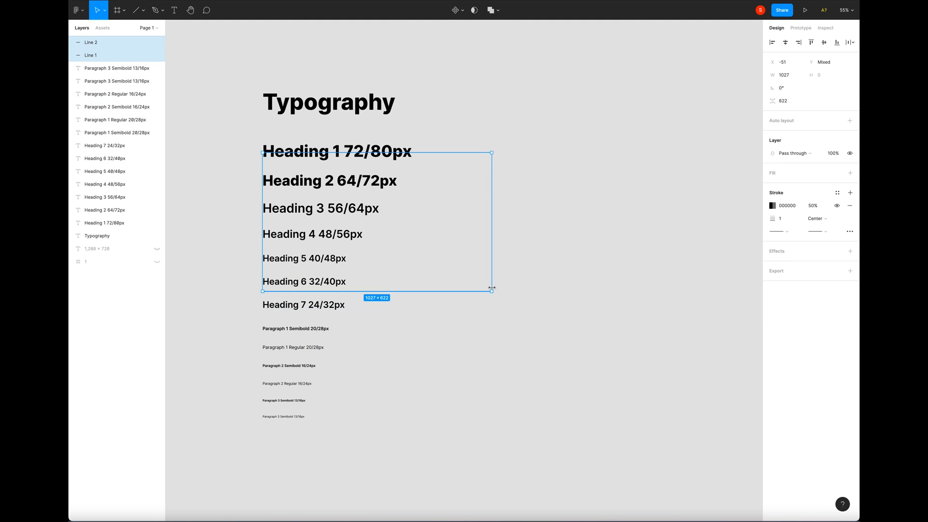
{"action": "left_click_drag", "start_coordinate": [579, 215], "coordinate": [448, 208]}
{"action": "left_click", "coordinate": [522, 215]}
{"action": "scroll", "coordinate": [522, 217], "scroll_direction": "down", "scroll_amount": 3}
{"action": "left_click_drag", "start_coordinate": [532, 226], "coordinate": [458, 209]}
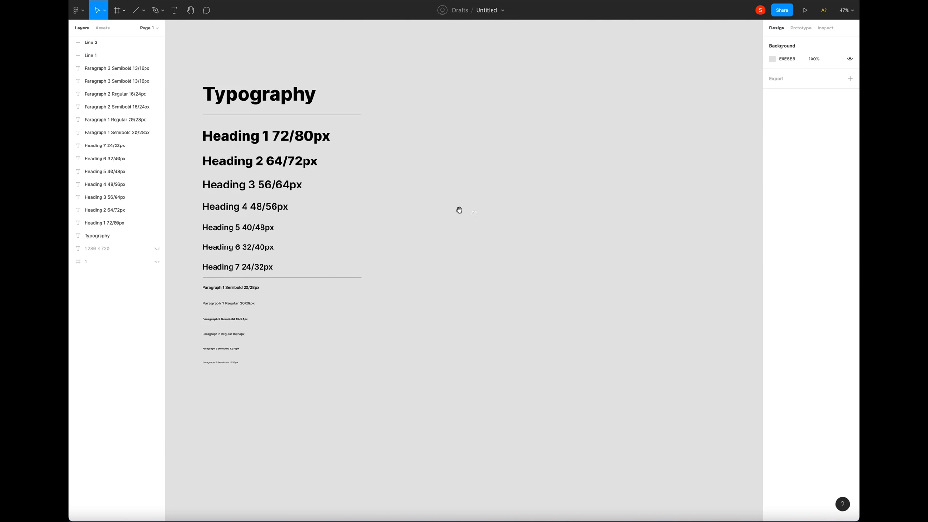
- Duplicate the seven headings into a second column on the same rows, at X 1077
{"action": "left_click_drag", "start_coordinate": [201, 124], "coordinate": [315, 269]}
{"action": "left_click_drag", "start_coordinate": [313, 196], "coordinate": [527, 198]}
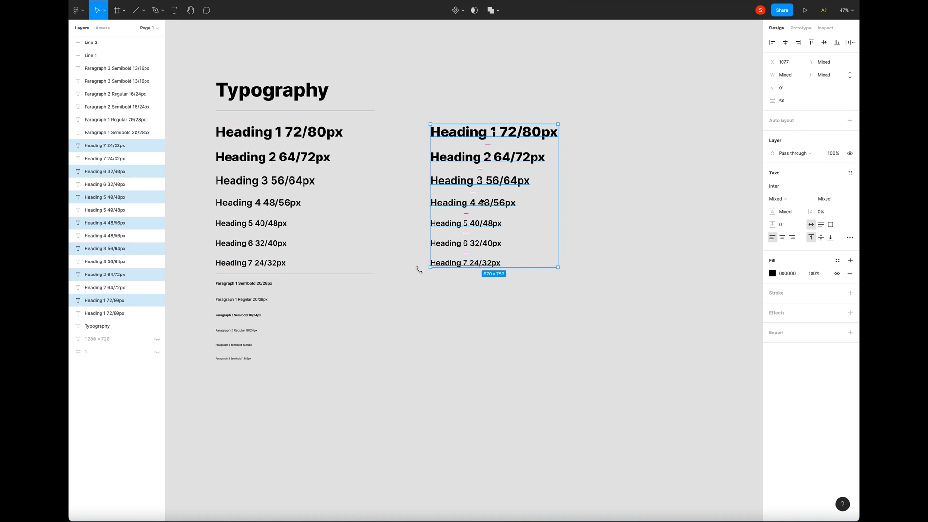
{"action": "left_click", "coordinate": [370, 187]}
- Extend both divider lines across the two columns to a width of about 1992
{"action": "left_click", "coordinate": [373, 111]}
{"action": "left_click", "coordinate": [370, 273], "text": "shift"}
{"action": "left_click_drag", "start_coordinate": [374, 243], "coordinate": [595, 245]}
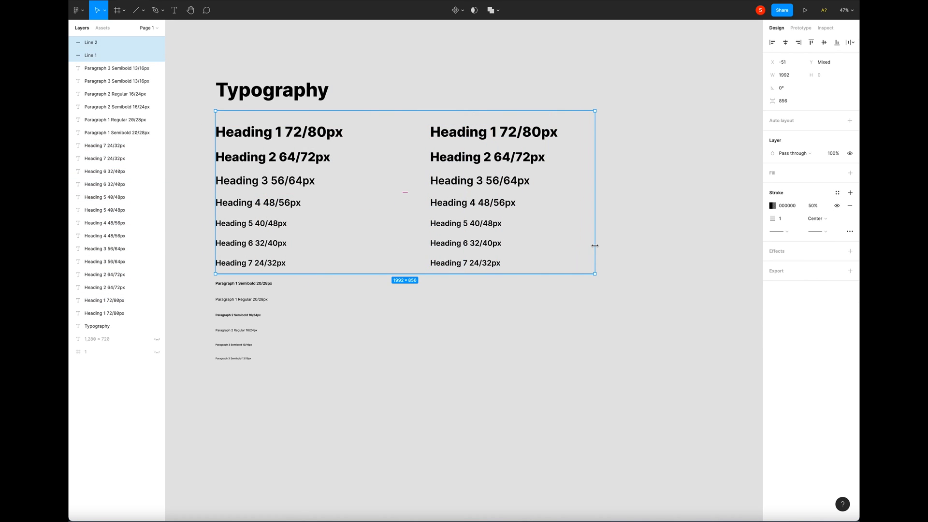
{"action": "left_click", "coordinate": [575, 244]}
- Move the Typography title up, duplicate it just above the first divider line and change the copy's text to "Desktop"
{"action": "left_click", "coordinate": [309, 100]}
{"action": "left_click_drag", "start_coordinate": [296, 97], "coordinate": [296, 66]}
{"action": "left_click_drag", "start_coordinate": [297, 66], "coordinate": [294, 99]}
{"action": "double_click", "coordinate": [294, 100]}
{"action": "type", "text": "Desktop"}
{"action": "key", "text": "Escape"}
- Restyle the Desktop label with a smaller font size, 50% fill opacity and Light weight
{"action": "left_click", "coordinate": [827, 165]}
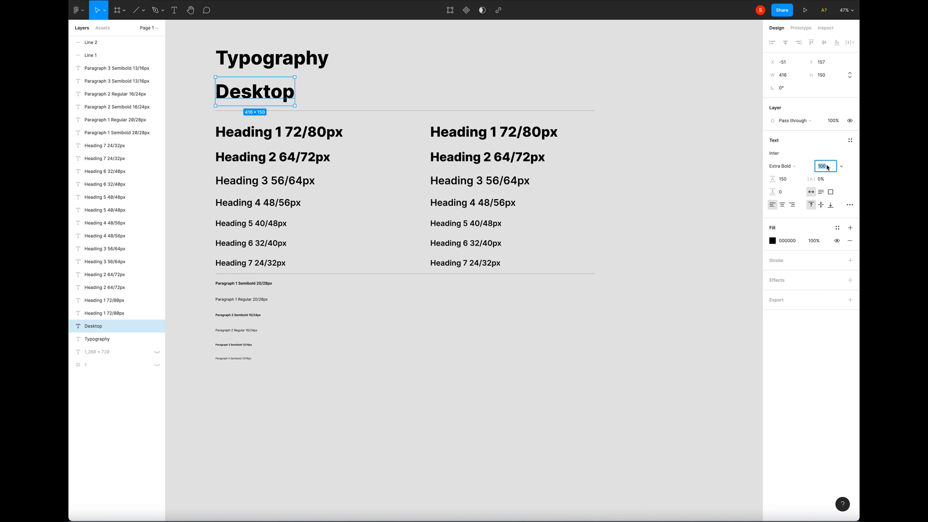
{"action": "key", "text": "Return"}
{"action": "left_click", "coordinate": [812, 240]}
{"action": "type", "text": "50"}
{"action": "key", "text": "Return"}
{"action": "left_click", "coordinate": [782, 166]}
{"action": "left_click", "coordinate": [801, 118]}
- Duplicate the Desktop label above the second heading column and change the copy's text to "Mobile"
{"action": "left_click", "coordinate": [365, 91]}
{"action": "left_click", "coordinate": [293, 92]}
{"action": "left_click_drag", "start_coordinate": [252, 93], "coordinate": [468, 92]}
{"action": "key", "text": "Return"}
{"action": "type", "text": "Mobile"}
{"action": "left_click", "coordinate": [497, 87]}
- Change the Mobile column's first heading text to "Heading 1 48/56px"
{"action": "double_click", "coordinate": [498, 131]}
{"action": "left_click", "coordinate": [499, 131]}
{"action": "left_click_drag", "start_coordinate": [498, 131], "coordinate": [546, 132]}
{"action": "key", "text": "BackSpace"}
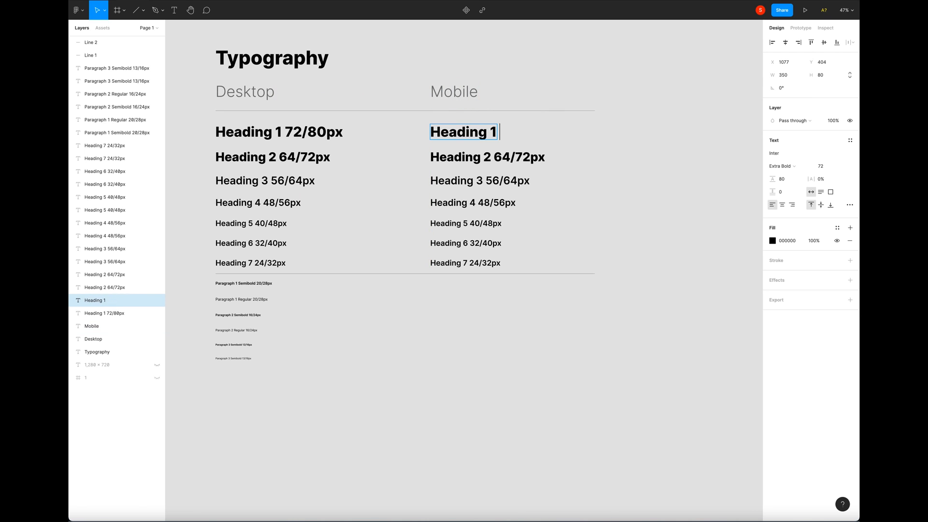
{"action": "type", "text": "48/56"}
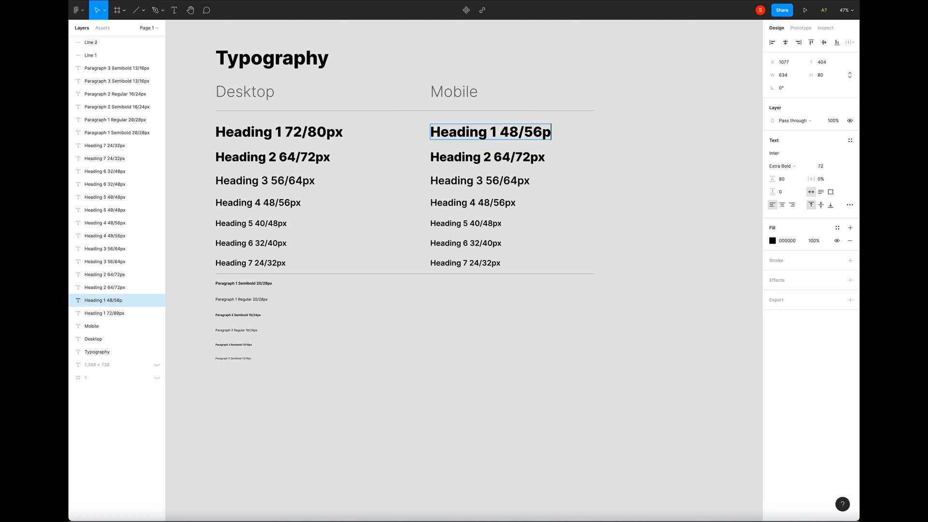
- Change the Mobile column's second heading text to "Heading 2 44/52px"
{"action": "double_click", "coordinate": [554, 158]}
{"action": "left_click_drag", "start_coordinate": [555, 157], "coordinate": [494, 158]}
{"action": "key", "text": "BackSpace"}
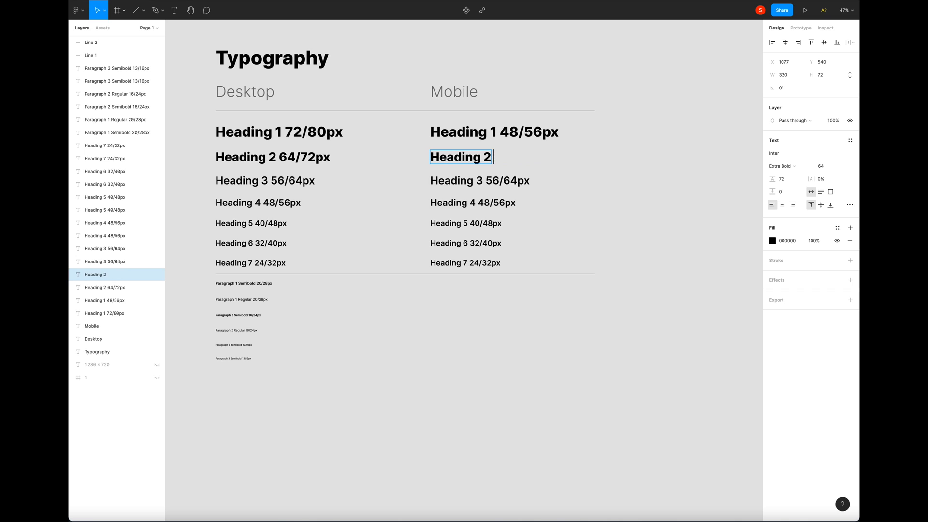
{"action": "type", "text": "44/52px"}
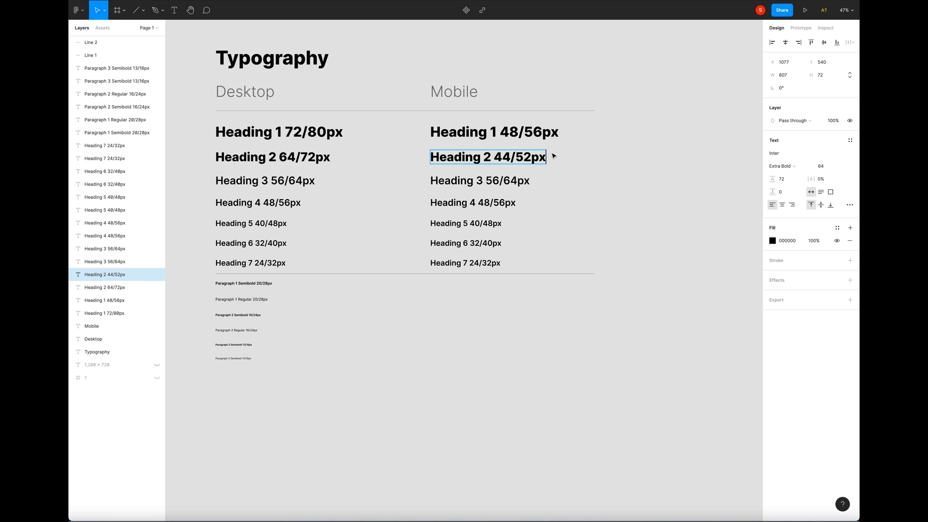
- Set the Mobile column's Heading 1 to Bold weight
{"action": "left_click", "coordinate": [546, 136]}
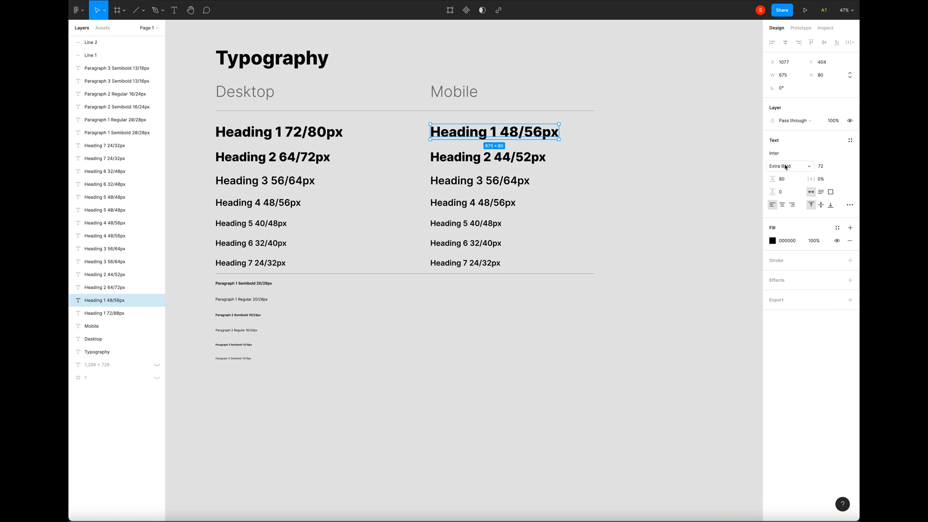
{"action": "left_click", "coordinate": [808, 169]}
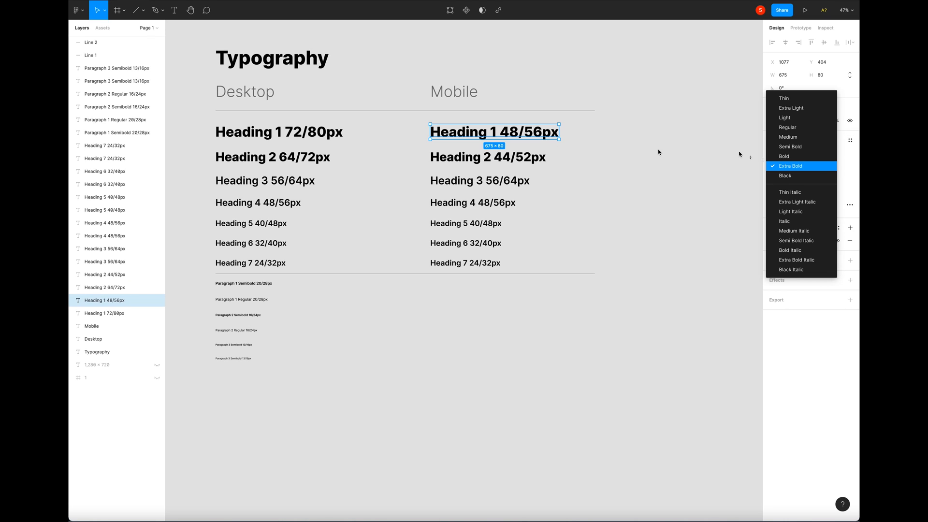
{"action": "left_click", "coordinate": [785, 157]}
- Set the Mobile column's Heading 2 to Bold weight, font size 44 and line height 52
{"action": "left_click", "coordinate": [534, 158]}
{"action": "left_click", "coordinate": [785, 167]}
{"action": "left_click", "coordinate": [785, 157]}
{"action": "left_click", "coordinate": [786, 180]}
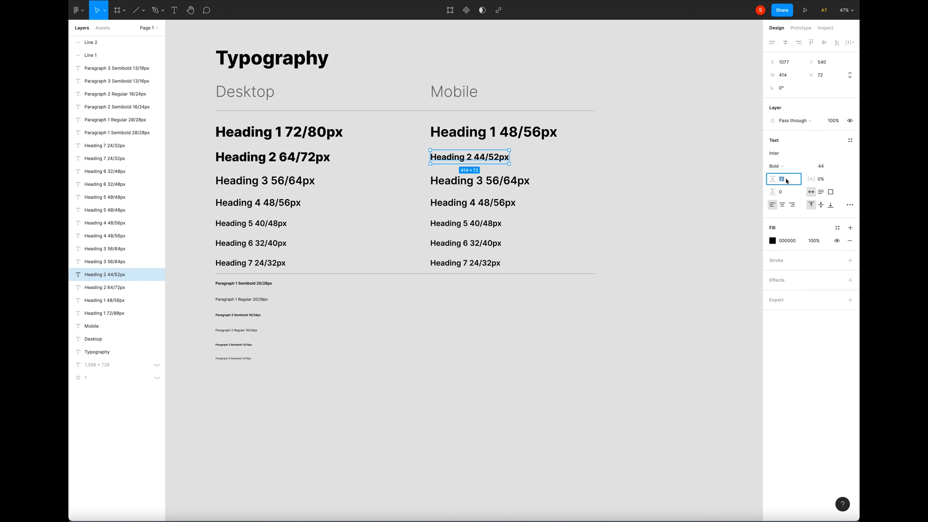
{"action": "key", "text": "Return"}
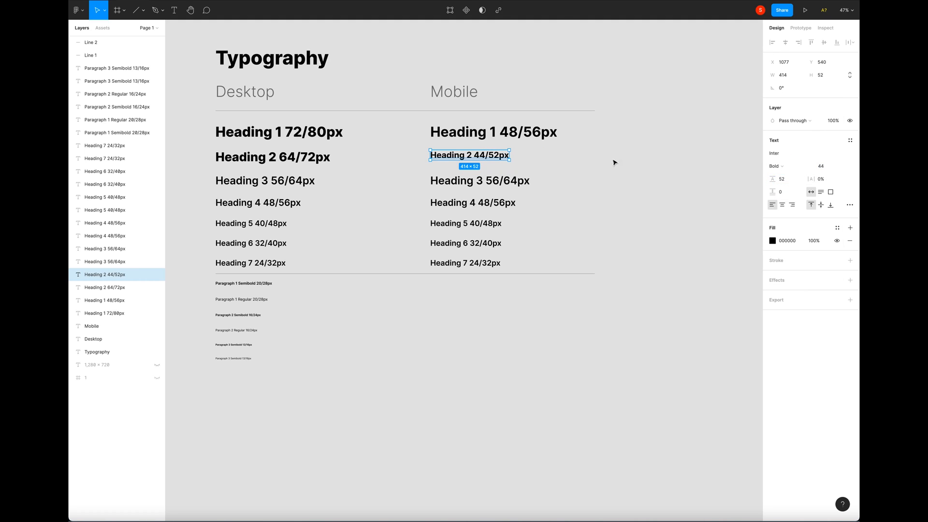
{"action": "left_click", "coordinate": [575, 168]}
- Set the Mobile column's Heading 1 to font size 48 and line height 56
{"action": "left_click", "coordinate": [502, 138]}
{"action": "left_click", "coordinate": [820, 169]}
{"action": "type", "text": "48"}
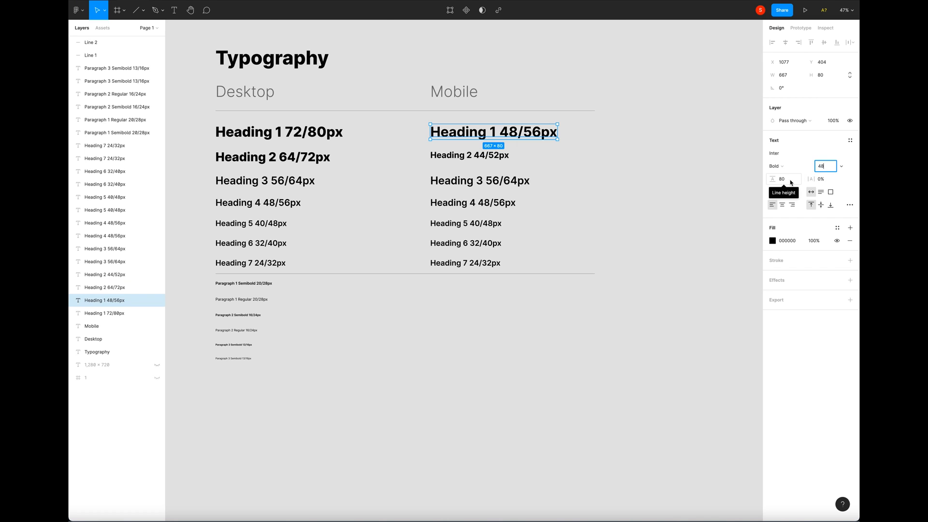
{"action": "left_click", "coordinate": [788, 181]}
{"action": "type", "text": "56"}
{"action": "key", "text": "Return"}
{"action": "left_click", "coordinate": [585, 175]}
- Move the Mobile column's Heading 2 and Heading 3 up and change the latter's text to "Heading 3 40/48px"
{"action": "left_click_drag", "start_coordinate": [484, 157], "coordinate": [484, 149]}
{"action": "left_click", "coordinate": [503, 169]}
{"action": "left_click_drag", "start_coordinate": [488, 185], "coordinate": [549, 168]}
{"action": "double_click", "coordinate": [487, 170]}
{"action": "type", "text": "40"}
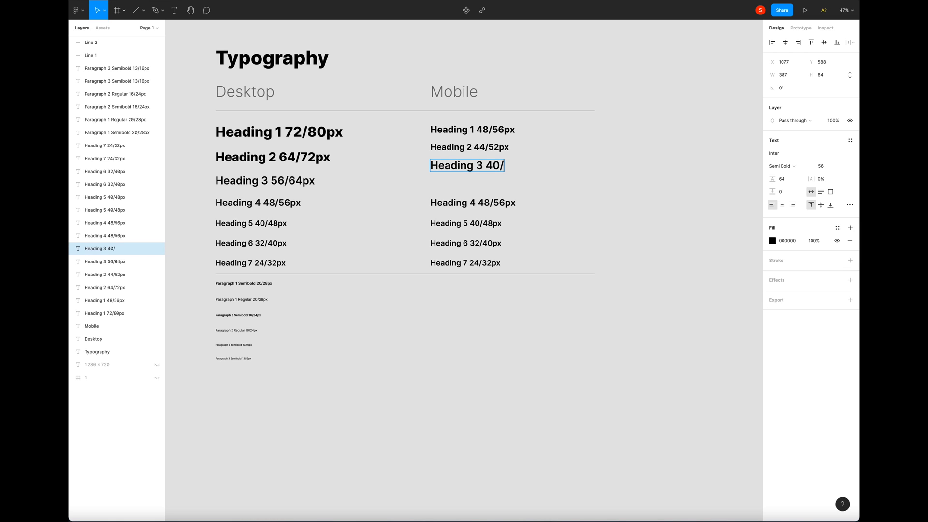
{"action": "type", "text": "/48px"}
{"action": "left_click", "coordinate": [571, 182]}
- Set the Mobile column's Heading 3 to font size 40 and line height 48
{"action": "left_click", "coordinate": [524, 169]}
{"action": "left_click", "coordinate": [831, 168]}
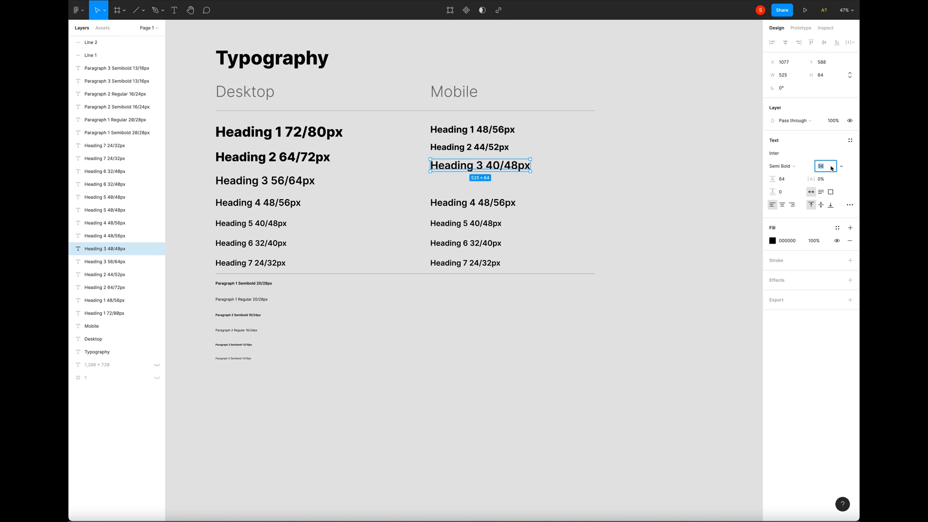
{"action": "left_click", "coordinate": [788, 180]}
{"action": "type", "text": "48"}
{"action": "key", "text": "Return"}
- Move the Mobile column's Heading 4 up beneath Heading 3 and change its text to "Heading 4 36/44px"
{"action": "left_click", "coordinate": [503, 150]}
{"action": "left_click", "coordinate": [497, 167]}
{"action": "left_click", "coordinate": [495, 174]}
{"action": "left_click_drag", "start_coordinate": [507, 205], "coordinate": [547, 181]}
{"action": "double_click", "coordinate": [507, 184]}
{"action": "key", "text": "BackSpace"}
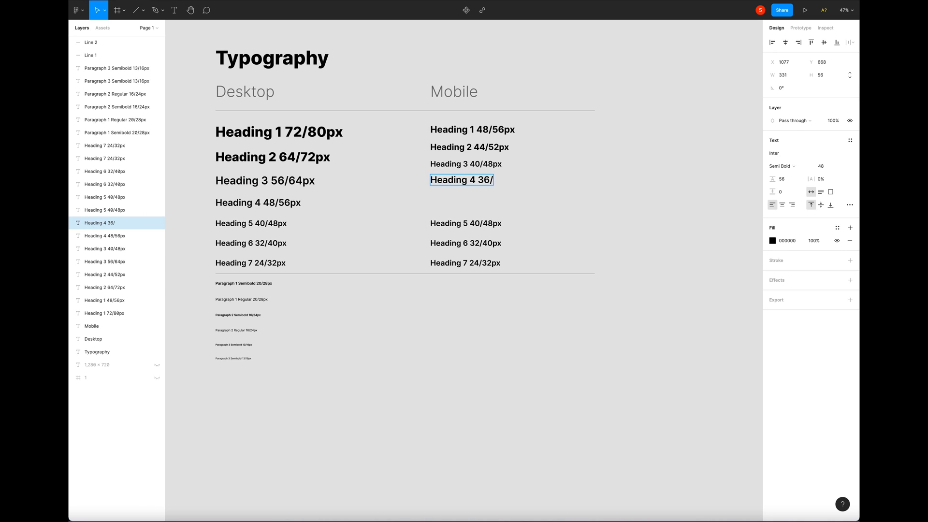
- Set the Mobile column's Heading 4 to font size 36 and line height 44
{"action": "left_click", "coordinate": [824, 166]}
{"action": "type", "text": "36"}
{"action": "left_click", "coordinate": [788, 179]}
{"action": "type", "text": "44"}
{"action": "key", "text": "Return"}
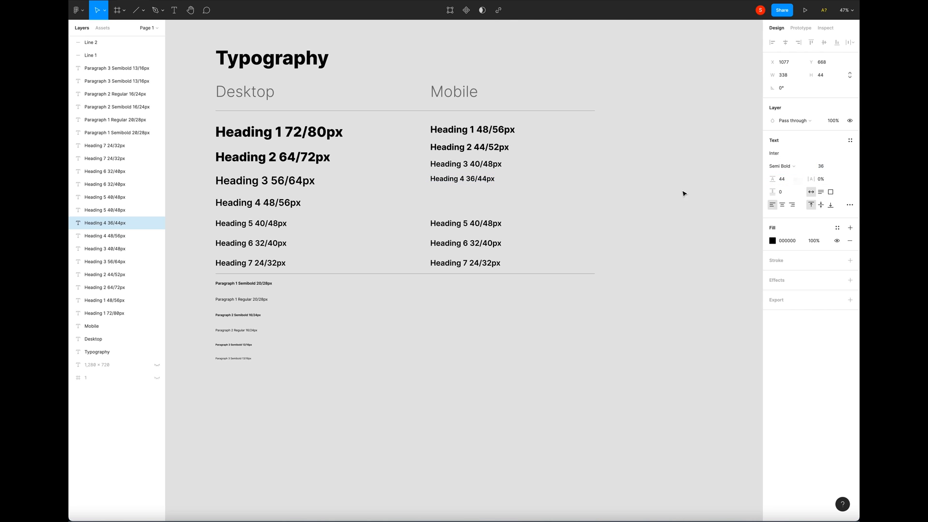
- Move the Mobile column's Heading 5 up beneath Heading 4 and change its text to "Heading 5 32/40px"
{"action": "left_click", "coordinate": [557, 198]}
{"action": "left_click_drag", "start_coordinate": [460, 226], "coordinate": [536, 201]}
{"action": "double_click", "coordinate": [462, 196]}
{"action": "key", "text": "BackSpace"}
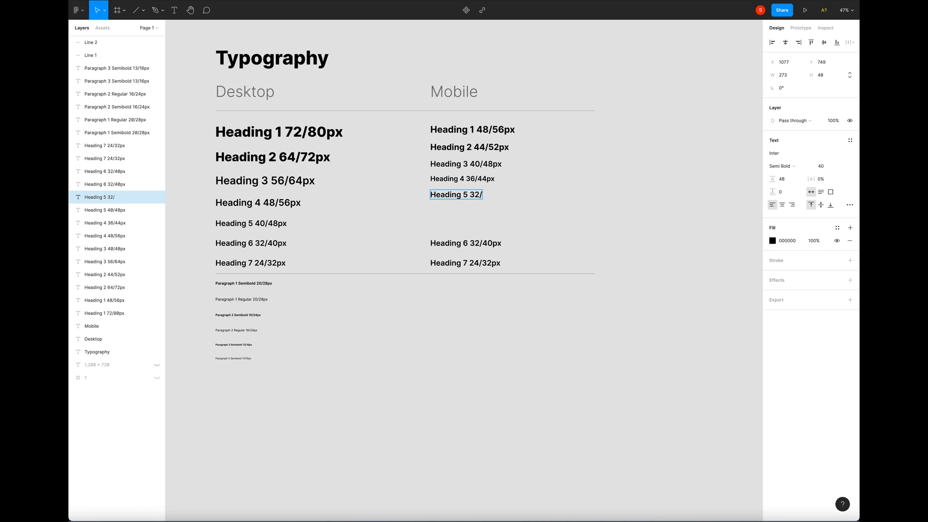
{"action": "key", "text": "Escape"}
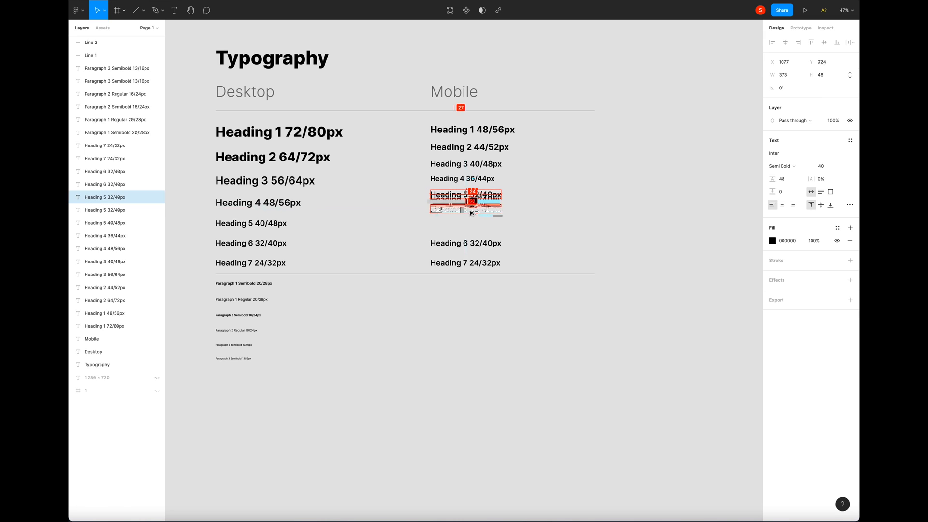
- Move the Mobile column's Heading 6 up beneath Heading 5 and change its text to "Heading 6 28/36px"
{"action": "left_click_drag", "start_coordinate": [452, 246], "coordinate": [516, 213]}
{"action": "double_click", "coordinate": [452, 213]}
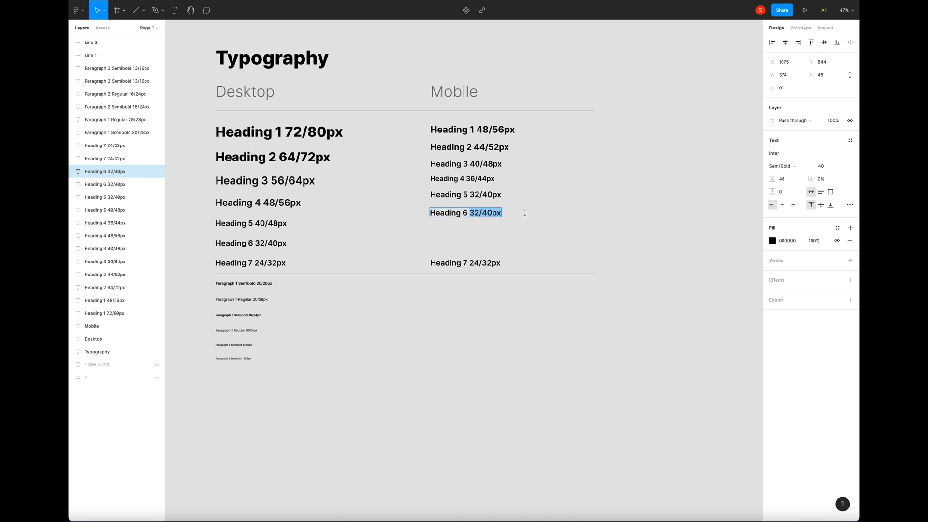
{"action": "type", "text": "28/36"}
{"action": "key", "text": "Escape"}
- Set the Mobile column's Heading 6 to font size 28 and line height 36
{"action": "left_click", "coordinate": [825, 167]}
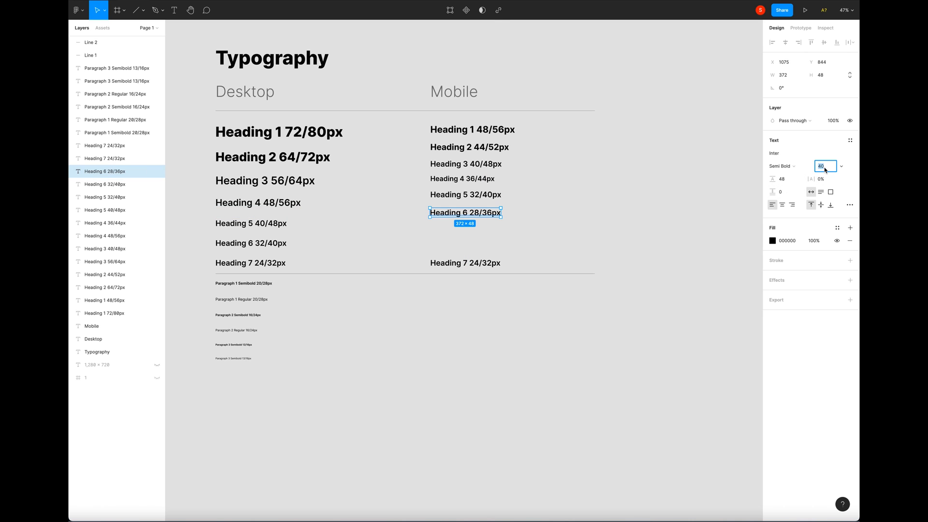
{"action": "type", "text": "28"}
{"action": "key", "text": "Return"}
{"action": "left_click", "coordinate": [530, 216]}
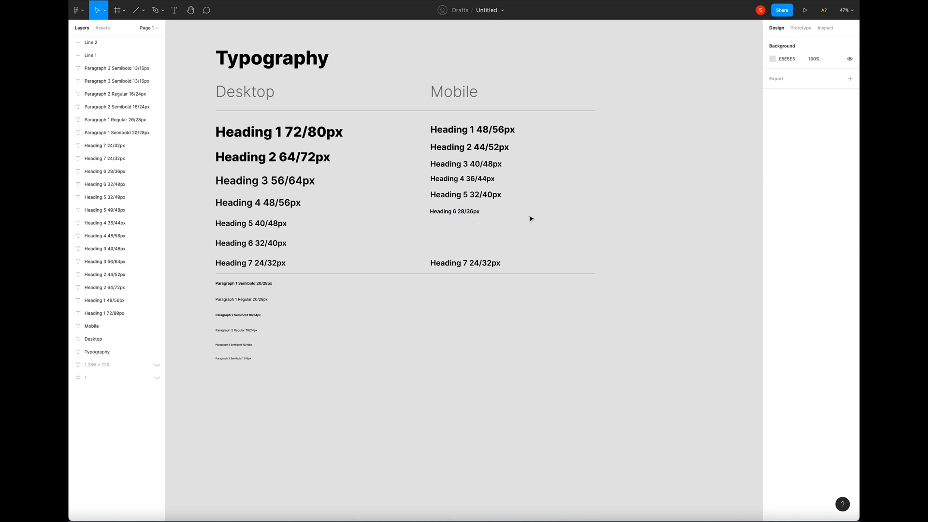
- Set the Mobile column's Heading 5 to font size 32 and line height 40
{"action": "left_click", "coordinate": [470, 196]}
{"action": "left_click", "coordinate": [822, 166]}
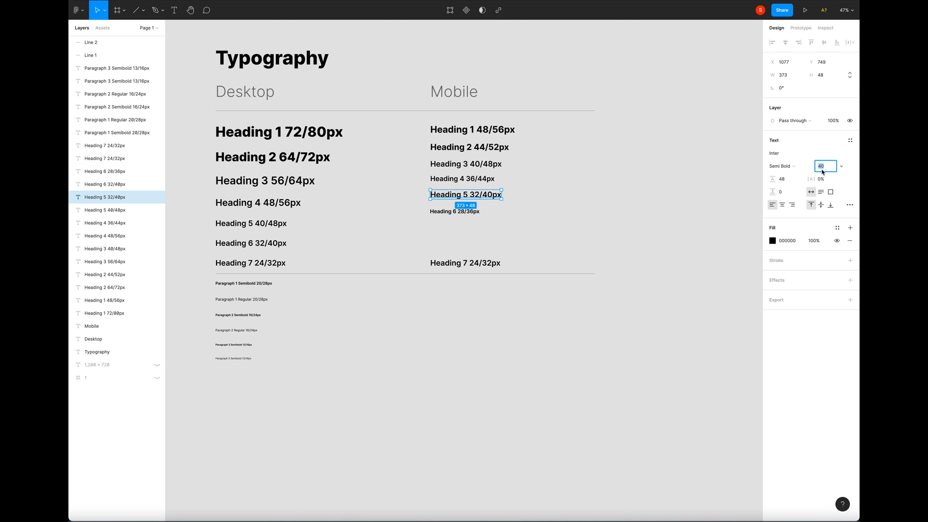
{"action": "left_click", "coordinate": [788, 179]}
{"action": "type", "text": "40"}
{"action": "key", "text": "Return"}
- Move the Mobile column's Heading 6 slightly up and bring Heading 7 up directly beneath it
{"action": "left_click", "coordinate": [501, 211]}
{"action": "left_click_drag", "start_coordinate": [460, 212], "coordinate": [460, 209]}
{"action": "left_click", "coordinate": [435, 241]}
{"action": "left_click_drag", "start_coordinate": [463, 265], "coordinate": [463, 221]}
- Set the Mobile column's Heading 7 to font size 24 and line height 32
{"action": "left_click", "coordinate": [822, 166]}
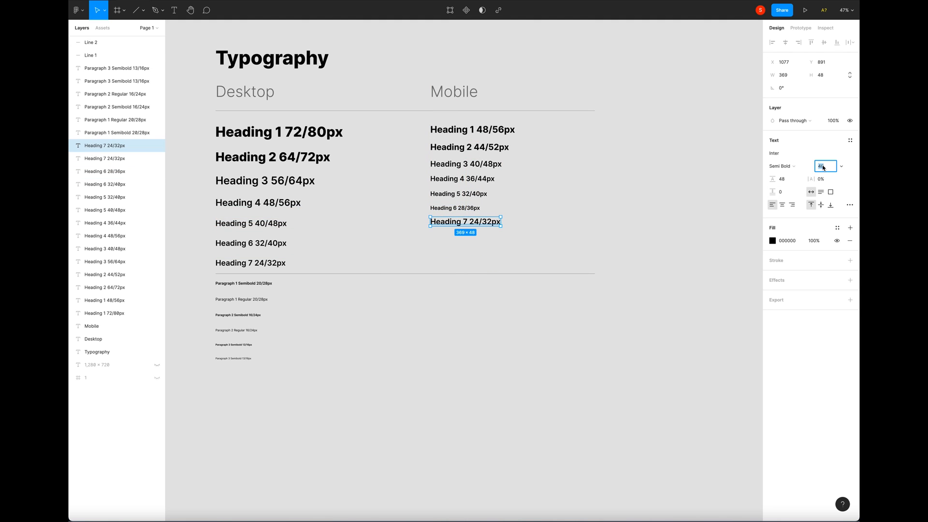
{"action": "left_click", "coordinate": [781, 180]}
{"action": "type", "text": "32"}
{"action": "key", "text": "Return"}
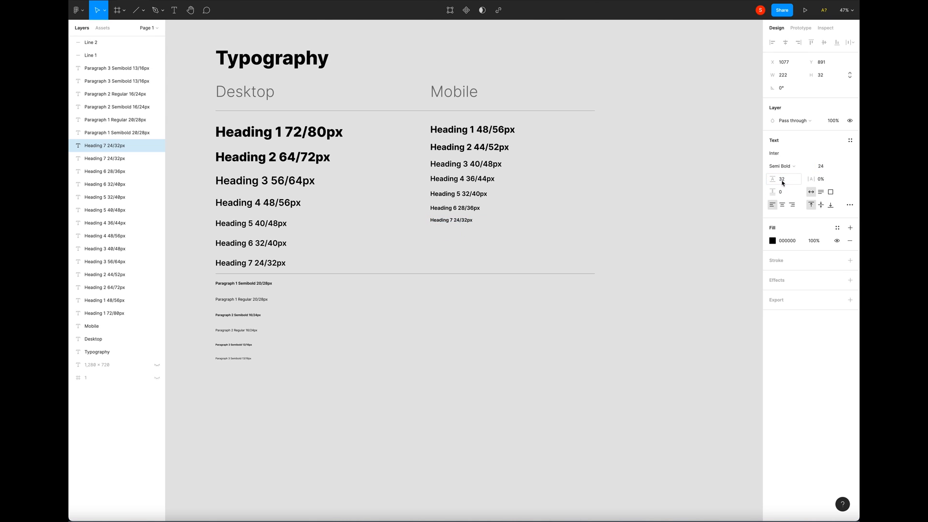
- Check the font weights of the Mobile column's Heading 1, Heading 2 and Headings 3 to 7
{"action": "left_click", "coordinate": [546, 212]}
{"action": "left_click", "coordinate": [505, 130]}
{"action": "left_click", "coordinate": [789, 168]}
{"action": "left_click", "coordinate": [789, 167]}
{"action": "left_click", "coordinate": [463, 146]}
{"action": "left_click", "coordinate": [784, 166]}
{"action": "left_click", "coordinate": [789, 167]}
{"action": "left_click", "coordinate": [483, 164]}
{"action": "left_click", "coordinate": [461, 179], "text": "shift"}
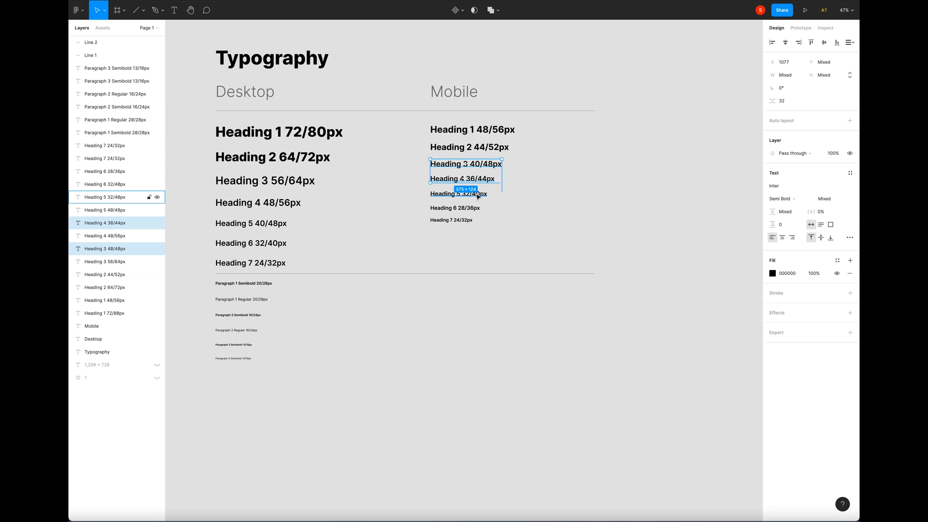
{"action": "left_click", "coordinate": [458, 194], "text": "shift"}
{"action": "left_click", "coordinate": [454, 208], "text": "shift"}
{"action": "left_click", "coordinate": [469, 221], "text": "shift"}
{"action": "left_click", "coordinate": [791, 170]}
{"action": "left_click", "coordinate": [579, 162]}
- Distribute the seven Mobile headings vertically with an even spacing of 56
{"action": "left_click_drag", "start_coordinate": [420, 122], "coordinate": [500, 223]}
{"action": "left_click", "coordinate": [850, 43]}
{"action": "left_click", "coordinate": [803, 72]}
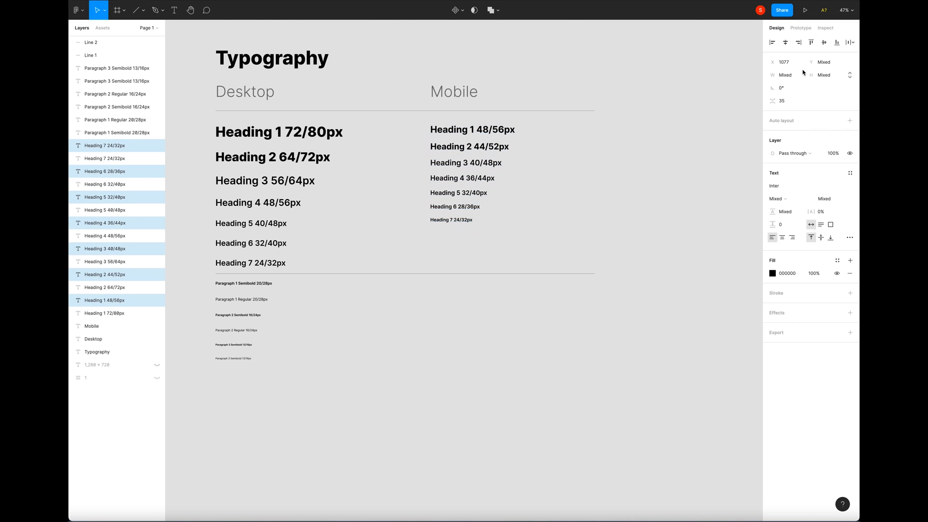
{"action": "type", "text": "56"}
{"action": "key", "text": "Return"}
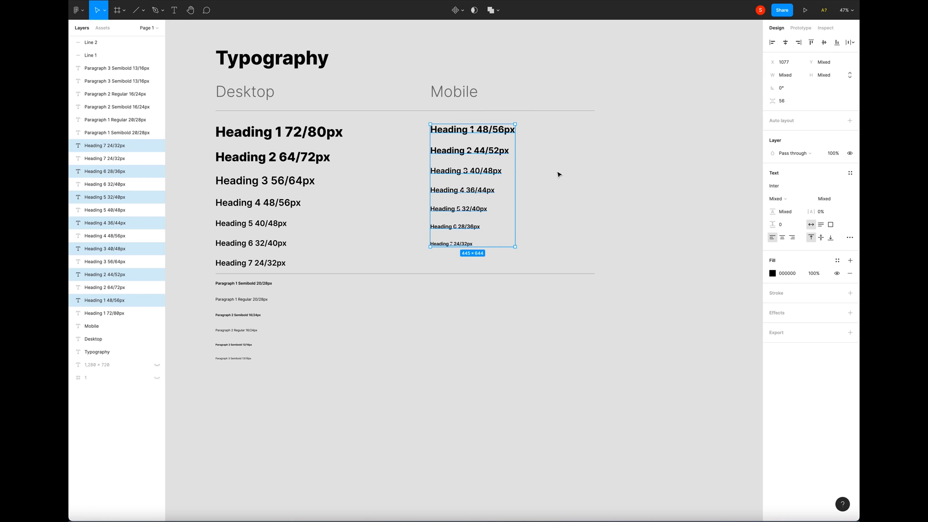
- Duplicate the six paragraph texts into the Mobile column on the same rows
{"action": "key", "text": "Escape"}
{"action": "left_click_drag", "start_coordinate": [224, 382], "coordinate": [467, 291]}
{"action": "left_click", "coordinate": [409, 303]}
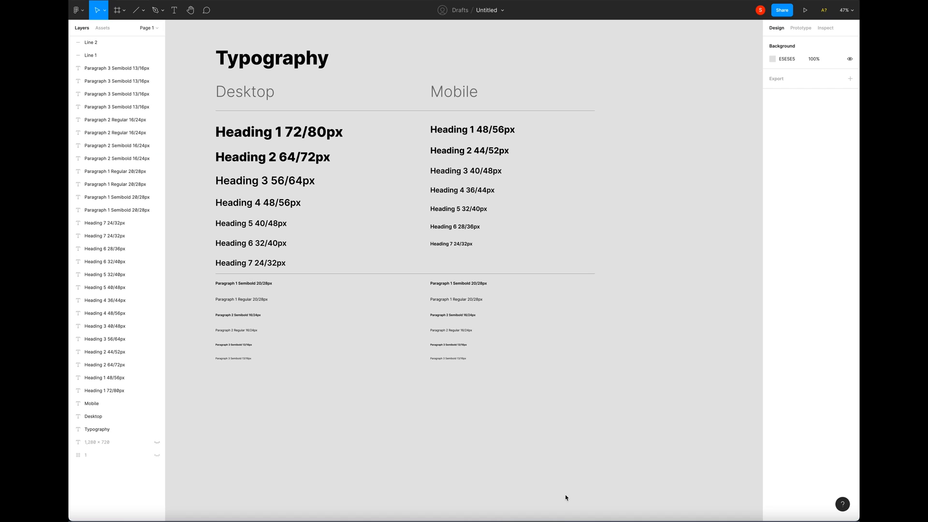
- Create a text style named "Heading 1" from the Desktop column's Heading 1 text
{"action": "left_click", "coordinate": [290, 136]}
{"action": "left_click", "coordinate": [850, 140]}
{"action": "left_click", "coordinate": [846, 154]}
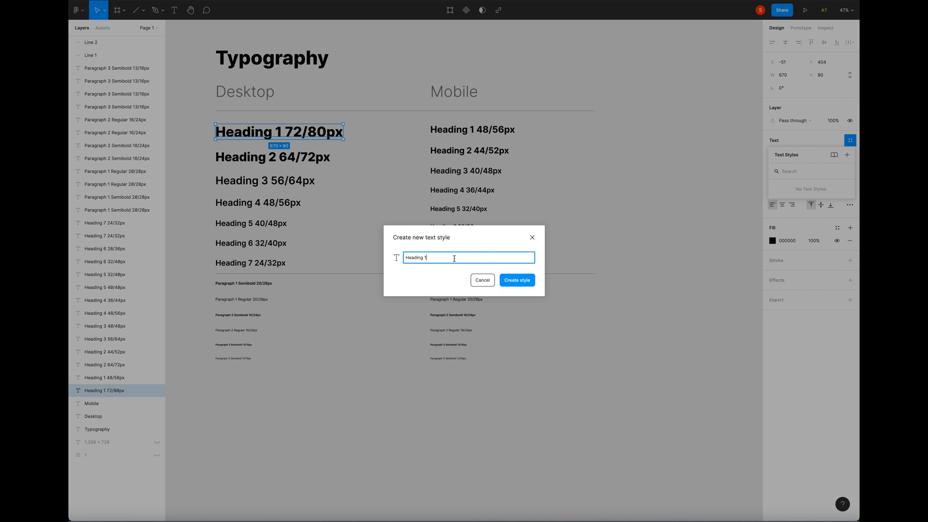
{"action": "left_click", "coordinate": [516, 280]}
- Create a text style named "Heading 2" from the Desktop column's Heading 2 text
{"action": "left_click", "coordinate": [290, 157]}
{"action": "left_click", "coordinate": [850, 140]}
{"action": "left_click", "coordinate": [847, 154]}
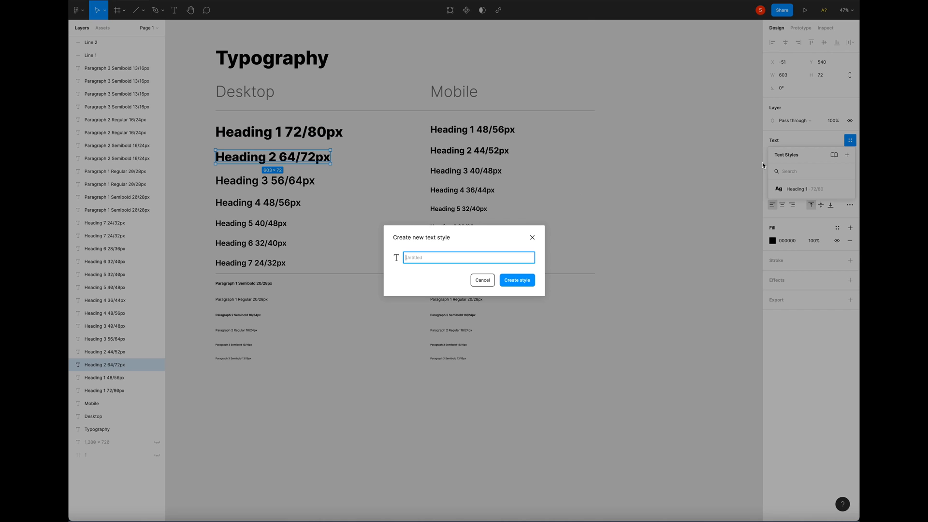
{"action": "left_click", "coordinate": [513, 280]}
- Create a text style named "Heading 3" from the Desktop column's Heading 3 text
{"action": "key", "text": "shift+Tab"}
{"action": "left_click", "coordinate": [850, 140]}
{"action": "left_click", "coordinate": [846, 155]}
{"action": "type", "text": "Heading 1"}
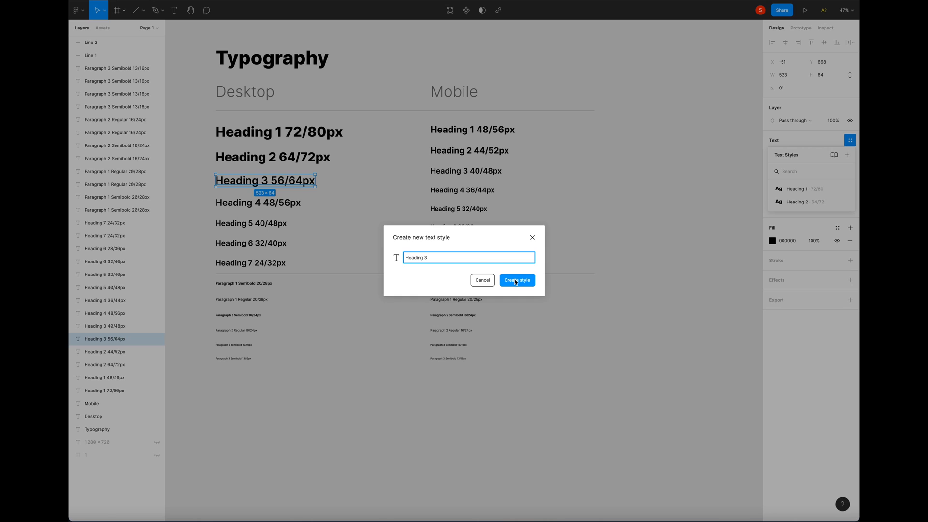
{"action": "left_click", "coordinate": [515, 282]}
- Create a text style named "Heading 4" from the Desktop column's Heading 4 text
{"action": "key", "text": "shift+Tab"}
{"action": "left_click", "coordinate": [850, 140]}
{"action": "left_click", "coordinate": [846, 154]}
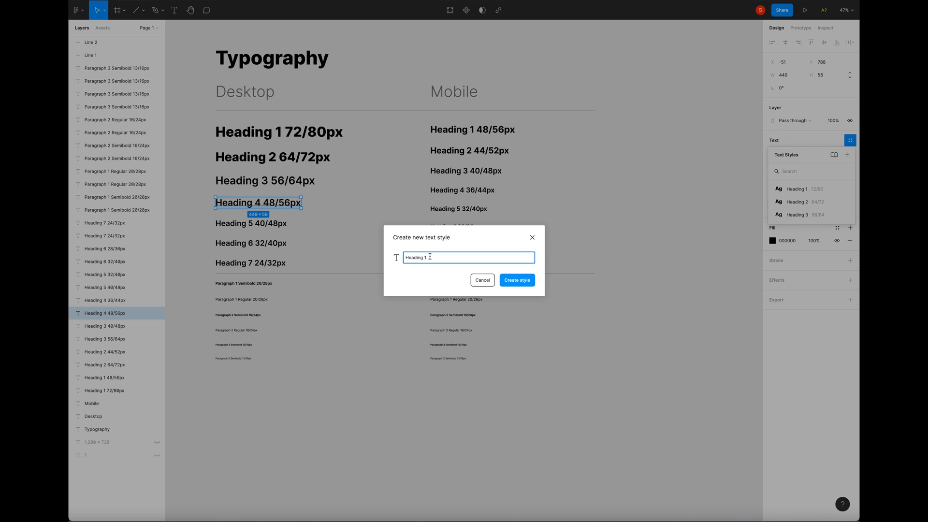
{"action": "left_click", "coordinate": [524, 282]}
- Create a text style named "Heading 5" from the Desktop column's Heading 5 text
{"action": "left_click", "coordinate": [325, 241]}
{"action": "left_click", "coordinate": [274, 224]}
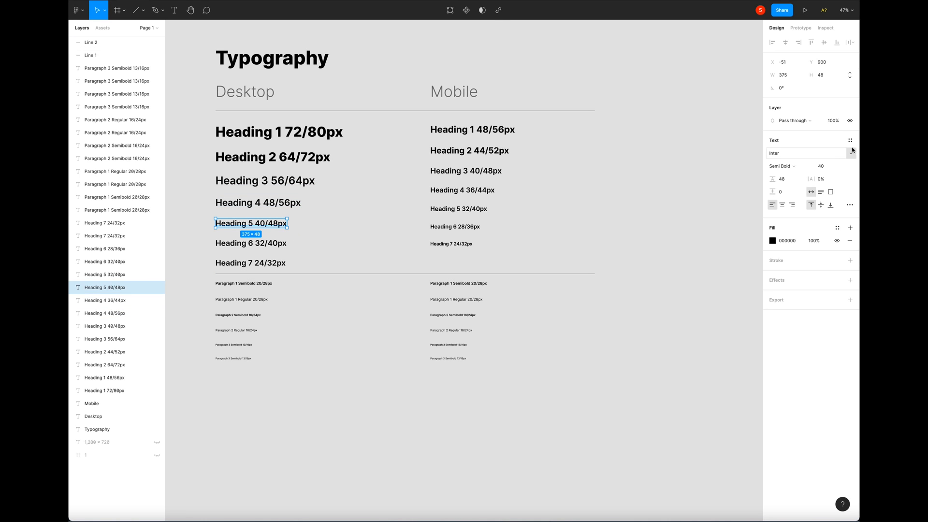
{"action": "left_click", "coordinate": [850, 140]}
{"action": "left_click", "coordinate": [846, 154]}
{"action": "left_click", "coordinate": [513, 281]}
- Create a text style named "Heading 6" from the Desktop column's Heading 6 text
{"action": "left_click", "coordinate": [270, 243]}
{"action": "left_click", "coordinate": [850, 140]}
{"action": "left_click", "coordinate": [846, 154]}
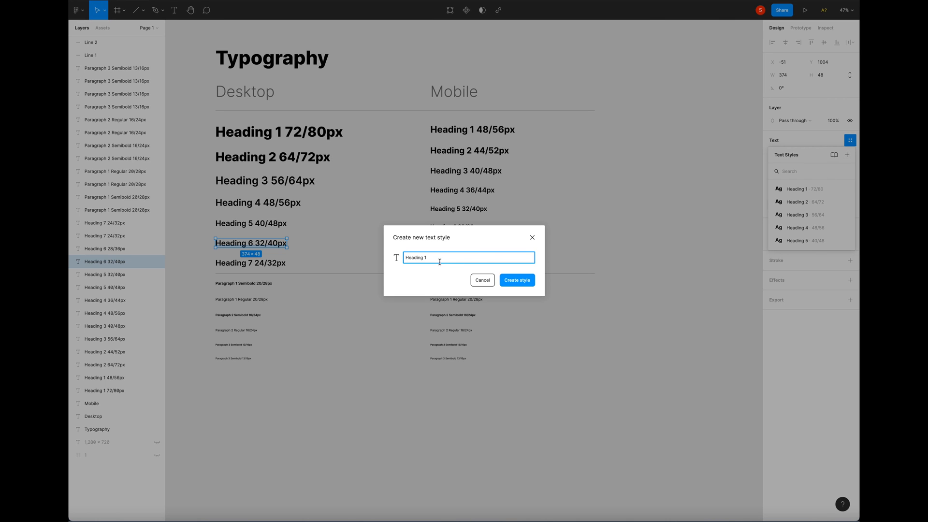
{"action": "left_click", "coordinate": [521, 281]}
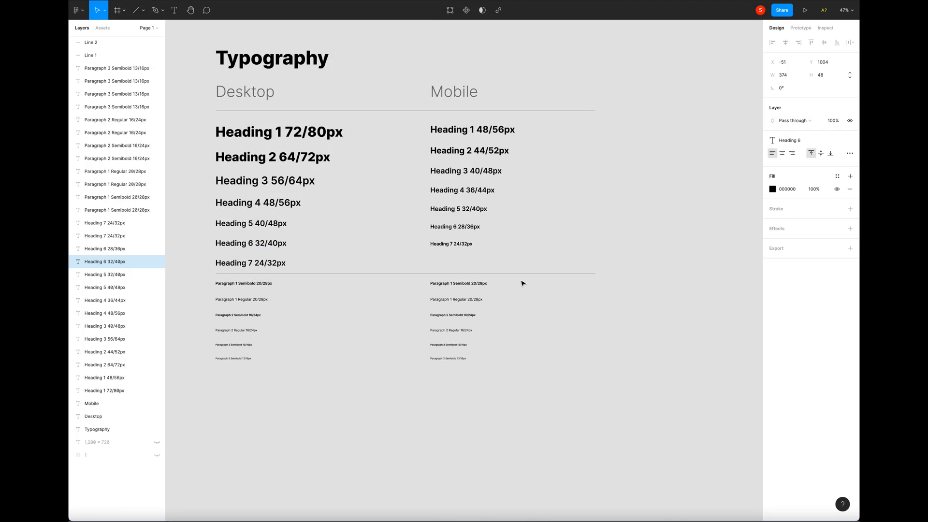
- Create a text style named "Heading 7" from the Desktop column's Heading 7 text
{"action": "left_click", "coordinate": [112, 236]}
{"action": "type", "text": "Heading 1"}
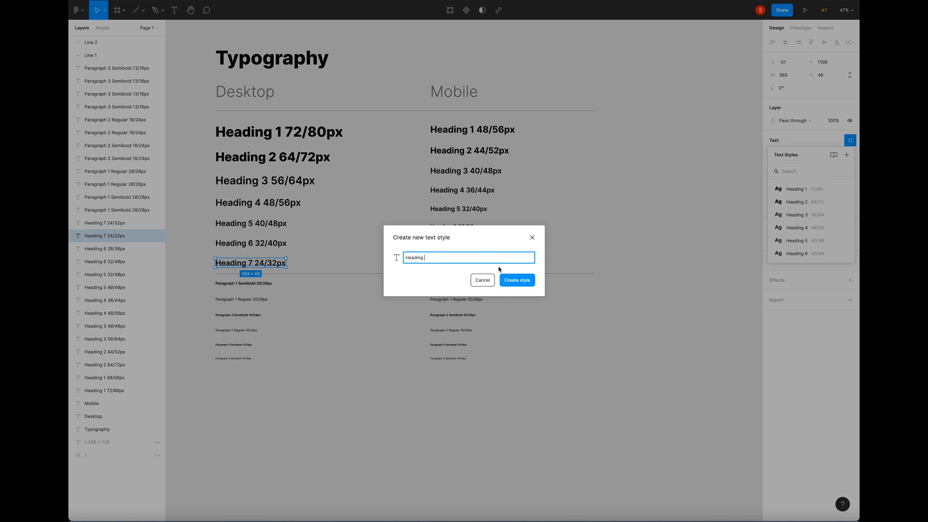
{"action": "left_click", "coordinate": [526, 282]}
{"action": "key", "text": "Escape"}
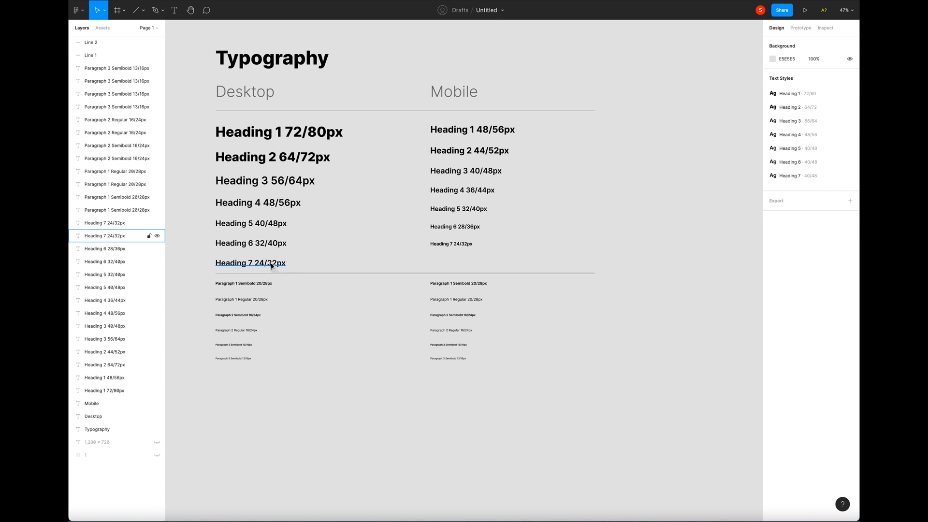
- Create a text style named "Paragraph 1 Semibold" from the Desktop column's Paragraph 1 Semibold text
{"action": "left_click", "coordinate": [250, 286]}
{"action": "left_click", "coordinate": [850, 140]}
{"action": "left_click", "coordinate": [847, 155]}
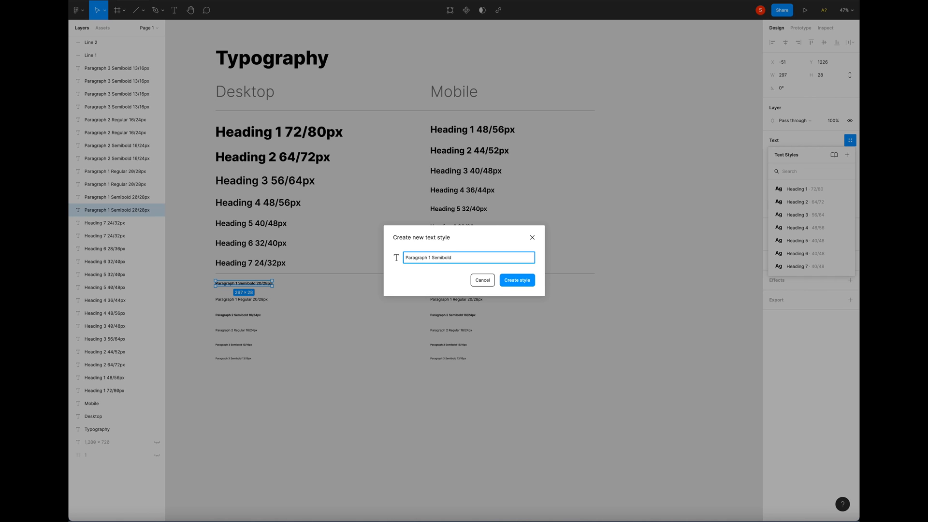
{"action": "left_click", "coordinate": [517, 281]}
- Create a text style named "Paragraph 2" from the Desktop column's Paragraph 1 Regular text
{"action": "left_click", "coordinate": [242, 299]}
{"action": "left_click", "coordinate": [850, 140]}
{"action": "left_click", "coordinate": [846, 155]}
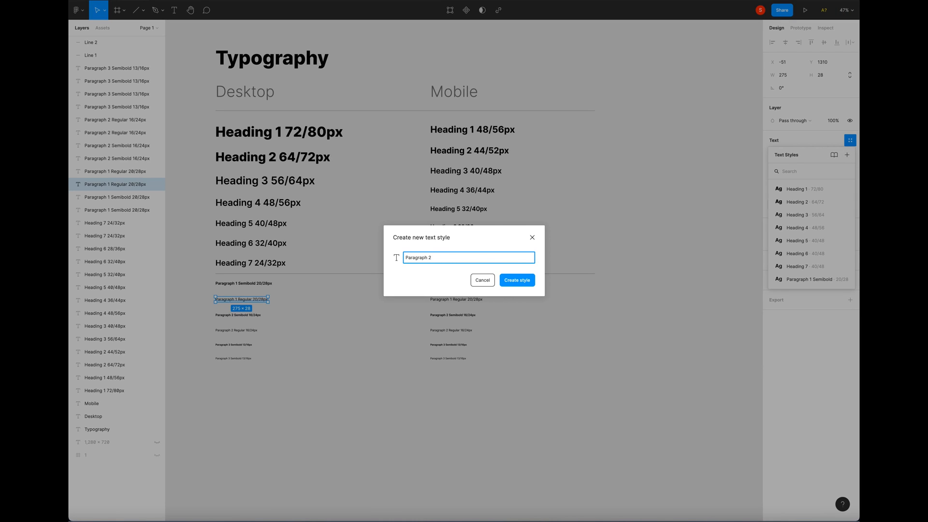
{"action": "left_click", "coordinate": [519, 281]}
- Create a text style named "Paragraph 2 Semibold" from the Desktop column's Paragraph 2 Semibold text
{"action": "left_click", "coordinate": [249, 315]}
{"action": "left_click", "coordinate": [850, 140]}
{"action": "left_click", "coordinate": [847, 155]}
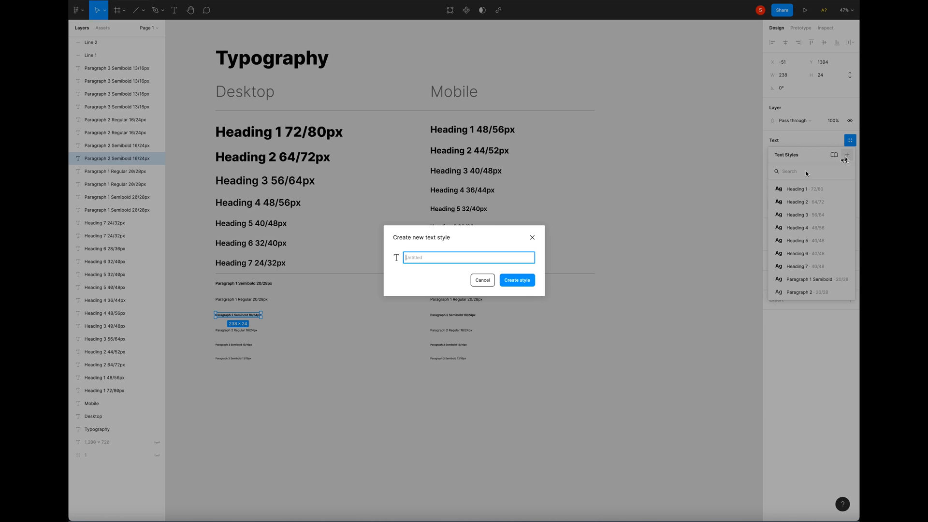
{"action": "type", "text": "Paragraph 1 Semibold"}
{"action": "left_click", "coordinate": [510, 284]}
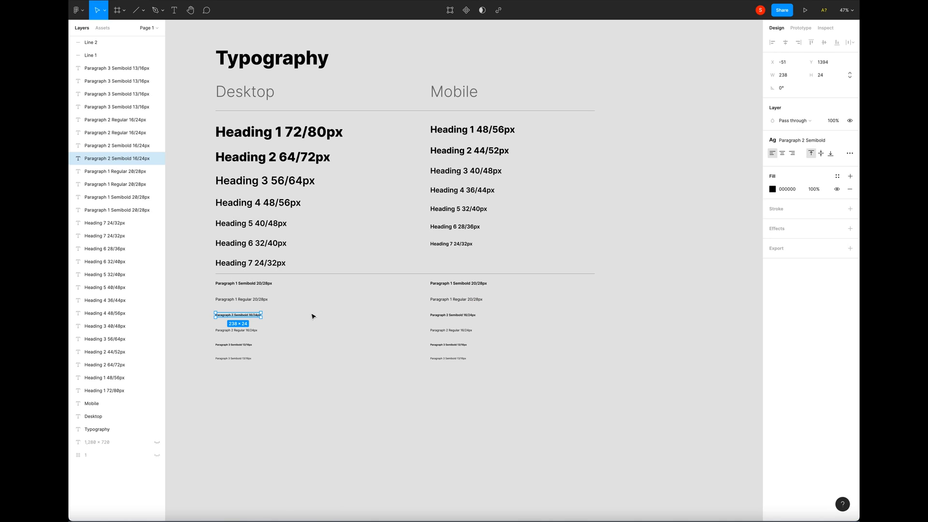
- Create a text style named "Paragraph 2" from the Desktop column's Paragraph 2 Regular text
{"action": "left_click", "coordinate": [246, 330]}
{"action": "left_click", "coordinate": [847, 156]}
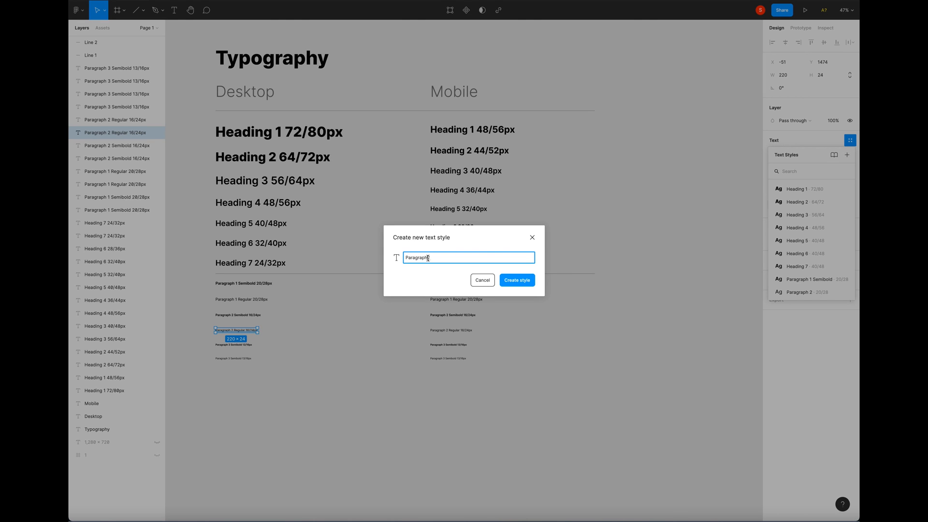
{"action": "left_click", "coordinate": [531, 283]}
{"action": "left_click", "coordinate": [309, 338]}
- Create a text style named "Paragraph 3 Semibold" from the Desktop column's bold Paragraph 3 text
{"action": "left_click", "coordinate": [243, 346]}
{"action": "left_click", "coordinate": [850, 140]}
{"action": "left_click", "coordinate": [847, 155]}
{"action": "type", "text": "Paragraph 1 Semibold"}
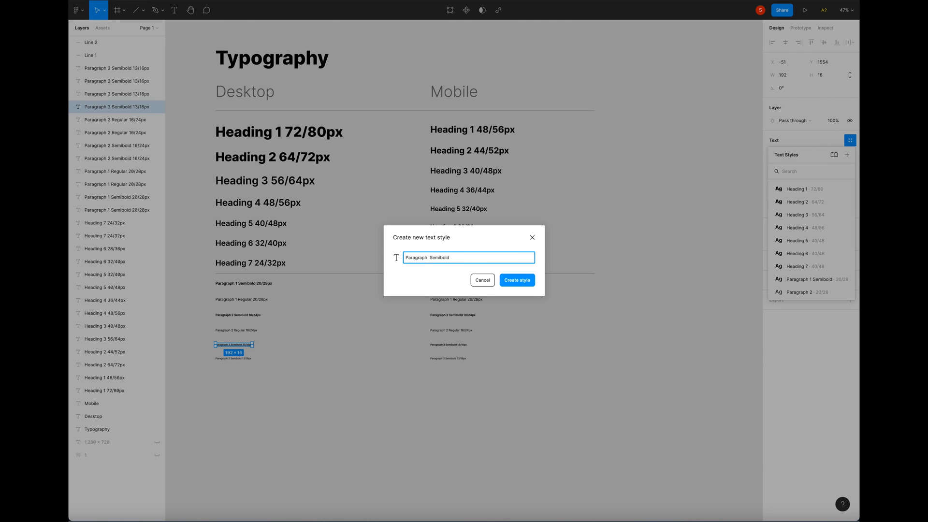
{"action": "left_click", "coordinate": [515, 283]}
- Create a text style named "Paragraph 3" from the last, regular-weight paragraph text in the Desktop column
{"action": "left_click", "coordinate": [233, 358]}
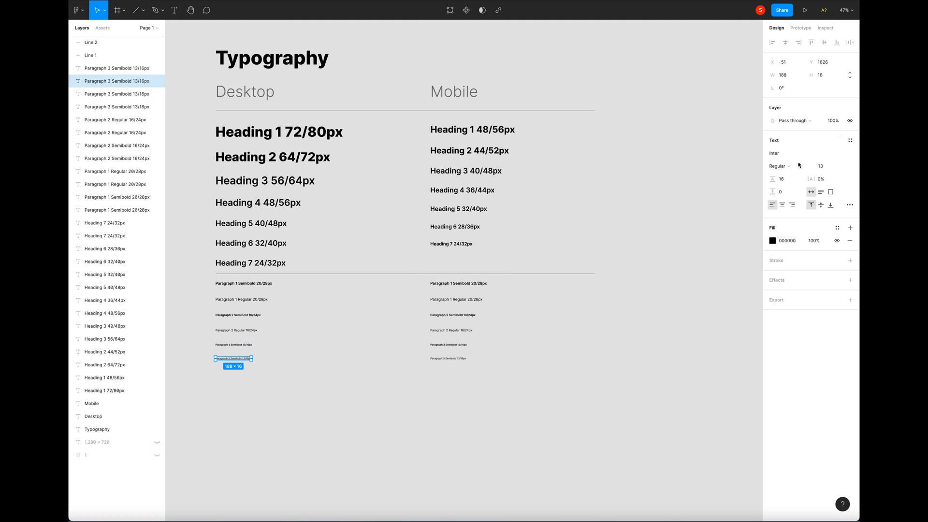
{"action": "left_click", "coordinate": [850, 140]}
{"action": "left_click", "coordinate": [847, 155]}
{"action": "type", "text": "Paragraph 1 Semibold"}
{"action": "left_click_drag", "start_coordinate": [452, 257], "coordinate": [430, 258]}
{"action": "type", "text": "3"}
{"action": "left_click", "coordinate": [512, 280]}
{"action": "left_click", "coordinate": [290, 377]}
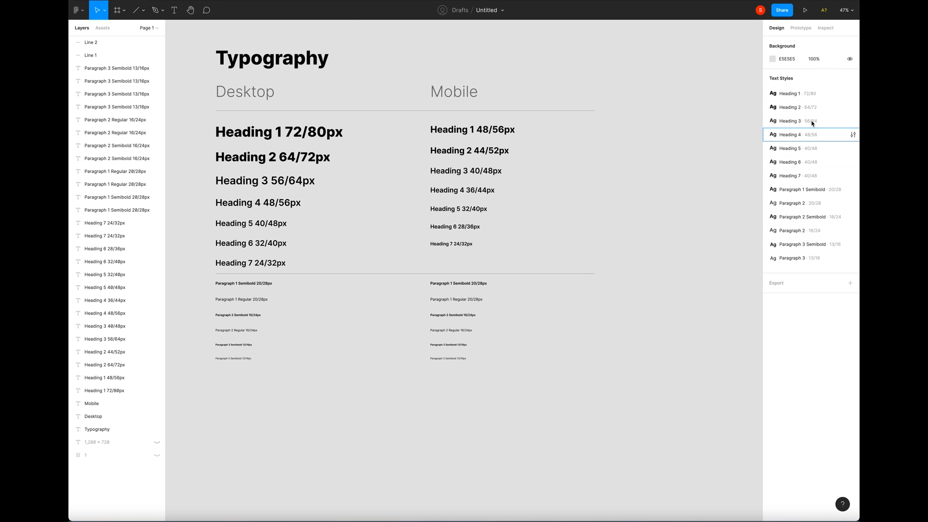
- Create a text style named "Mobile/Heading 1" from the Mobile column's Heading 1 text
{"action": "scroll", "coordinate": [594, 178], "scroll_direction": "right", "scroll_amount": 2}
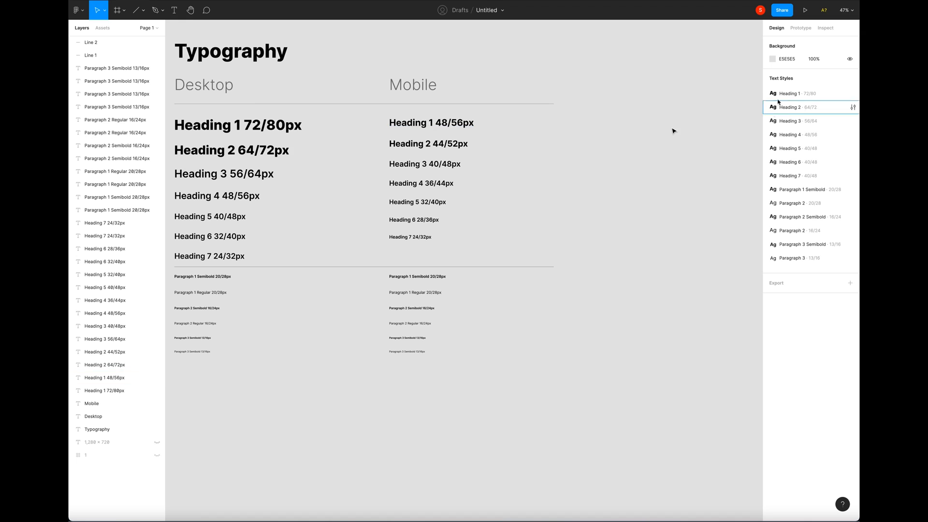
{"action": "left_click", "coordinate": [439, 122]}
{"action": "left_click", "coordinate": [850, 140]}
{"action": "left_click", "coordinate": [847, 155]}
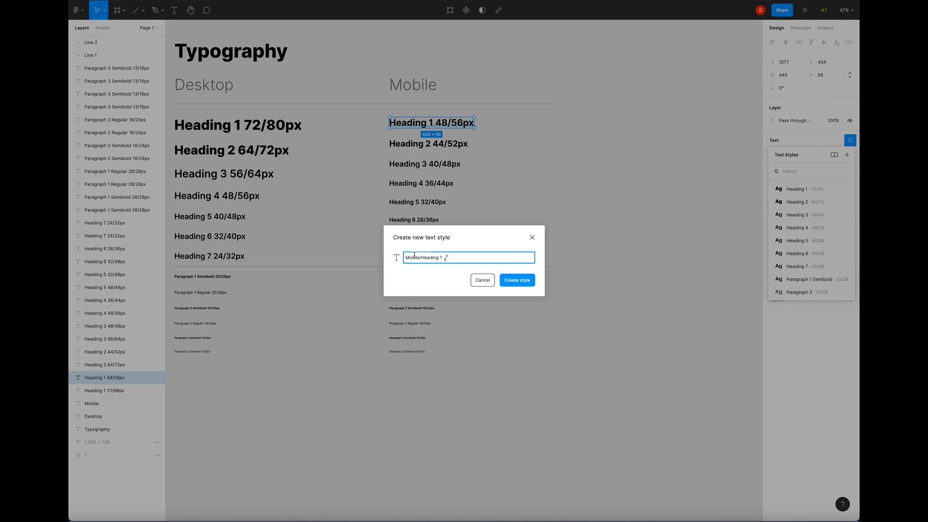
{"action": "left_click", "coordinate": [517, 281]}
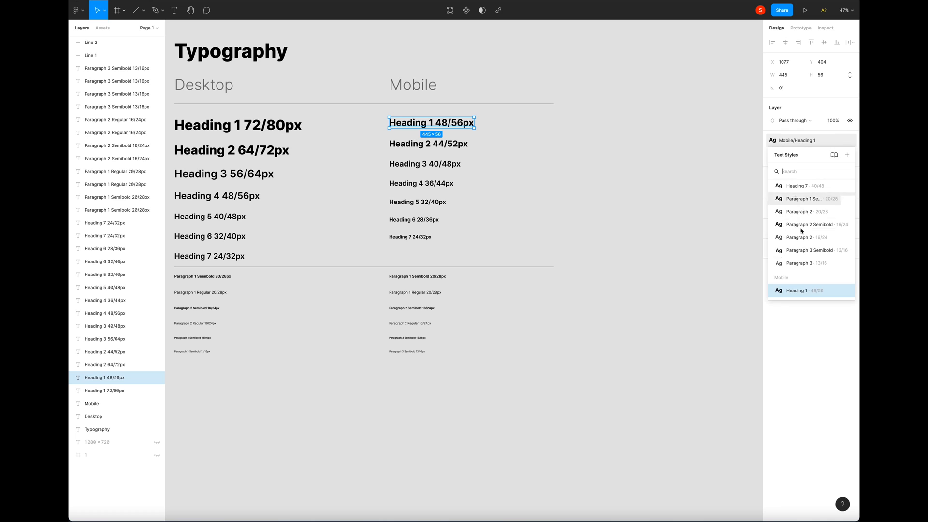
- Create a text style named "Mobile/Heading 2" from the Mobile column's Heading 2 text
{"action": "left_click", "coordinate": [454, 147]}
{"action": "left_click", "coordinate": [850, 140]}
{"action": "left_click", "coordinate": [846, 155]}
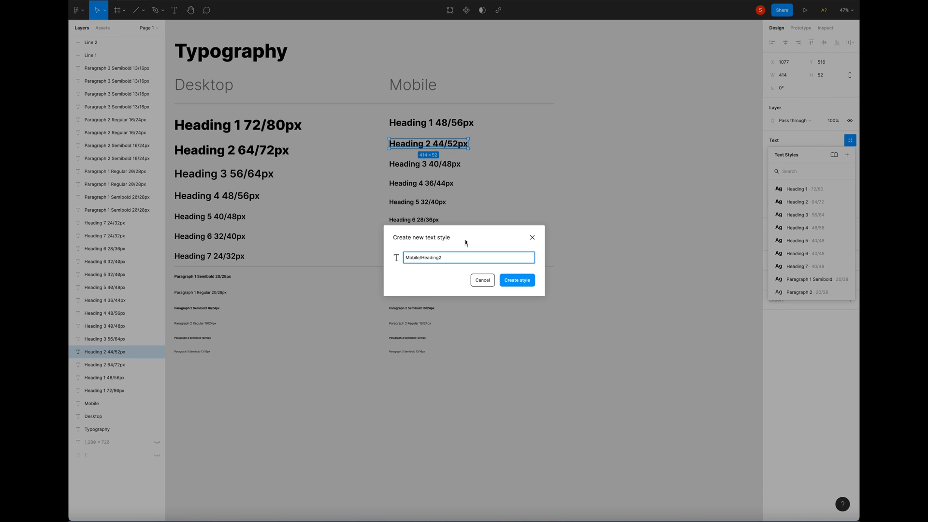
{"action": "type", "text": "Mobile/Heading 2"}
{"action": "key", "text": "Return"}
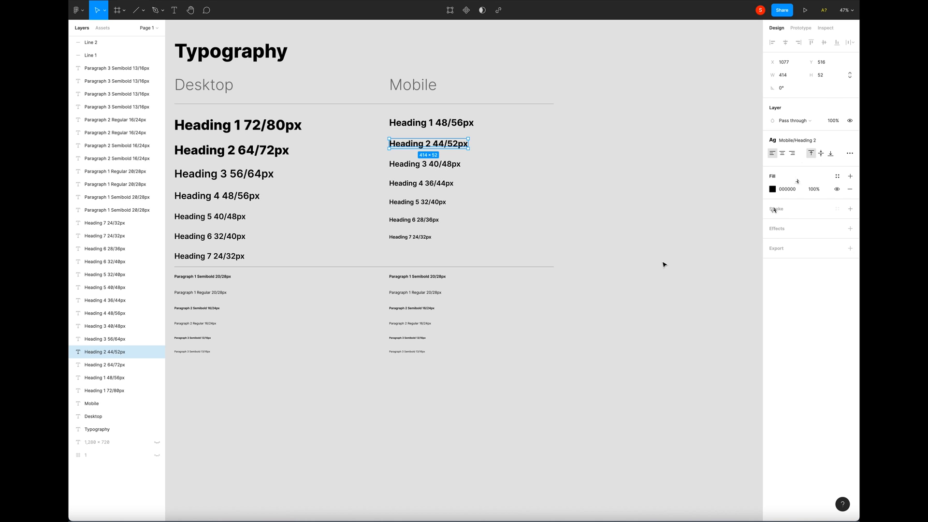
- Create a text style named "Mobile/Heading 3" from the Mobile column's Heading 3 text
{"action": "left_click", "coordinate": [425, 163]}
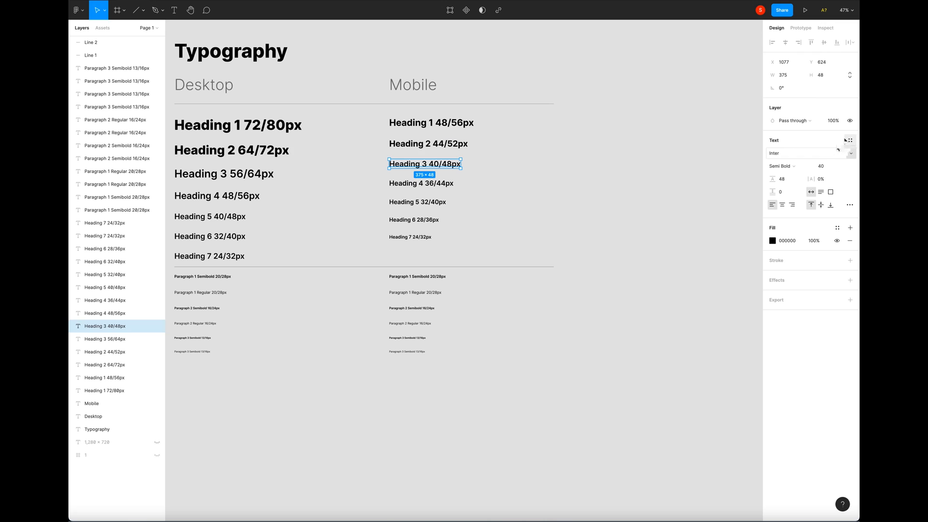
{"action": "left_click", "coordinate": [850, 140]}
{"action": "left_click", "coordinate": [846, 154]}
{"action": "type", "text": "Mobile/Heading 3"}
{"action": "left_click", "coordinate": [516, 280]}
- Create a text style named "Mobile/Heading 4" from the Mobile column's Heading 4 text
{"action": "left_click", "coordinate": [425, 183]}
{"action": "left_click", "coordinate": [850, 140]}
{"action": "left_click", "coordinate": [847, 155]}
{"action": "type", "text": "Mobile/Heading 2"}
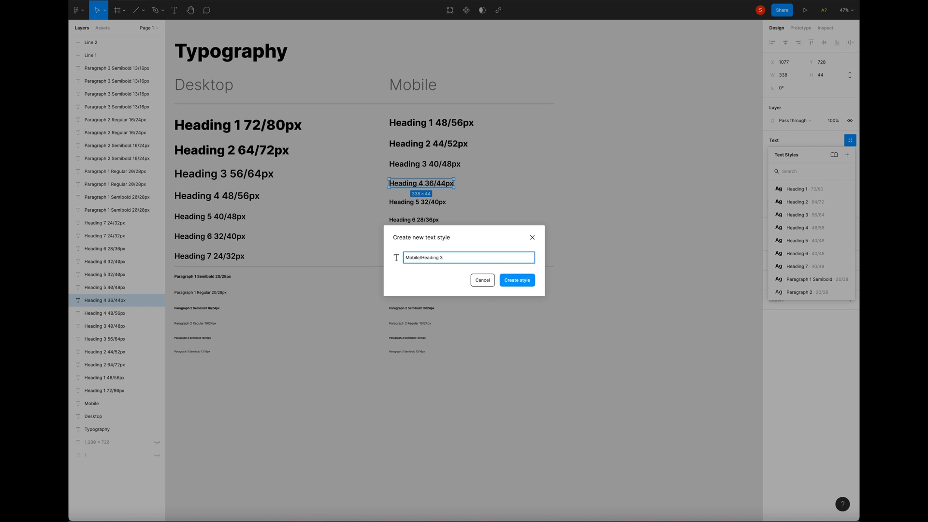
{"action": "left_click", "coordinate": [524, 280]}
- Create a text style named "Mobile/Heading 5" from the Mobile column's Heading 5 text
{"action": "left_click", "coordinate": [417, 202]}
{"action": "left_click", "coordinate": [850, 140]}
{"action": "left_click", "coordinate": [847, 155]}
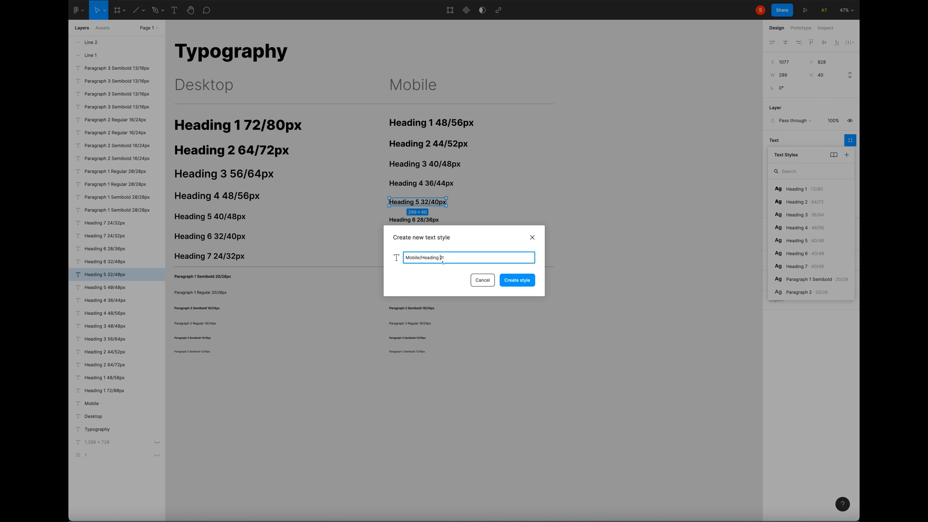
{"action": "left_click", "coordinate": [512, 279]}
- Create a text style named "Mobile/Heading 6" from the Mobile column's Heading 6 text
{"action": "left_click", "coordinate": [413, 219]}
{"action": "left_click", "coordinate": [850, 140]}
{"action": "left_click", "coordinate": [846, 155]}
{"action": "type", "text": "Mobile/Heading 2"}
{"action": "left_click", "coordinate": [516, 280]}
- Create a text style named "Mobile/Heading 7" from the Mobile column's Heading 7 text
{"action": "left_click", "coordinate": [410, 236]}
{"action": "left_click", "coordinate": [850, 140]}
{"action": "left_click", "coordinate": [847, 155]}
{"action": "type", "text": "Mobile/Heading 2"}
{"action": "left_click", "coordinate": [517, 281]}
{"action": "left_click", "coordinate": [734, 220]}
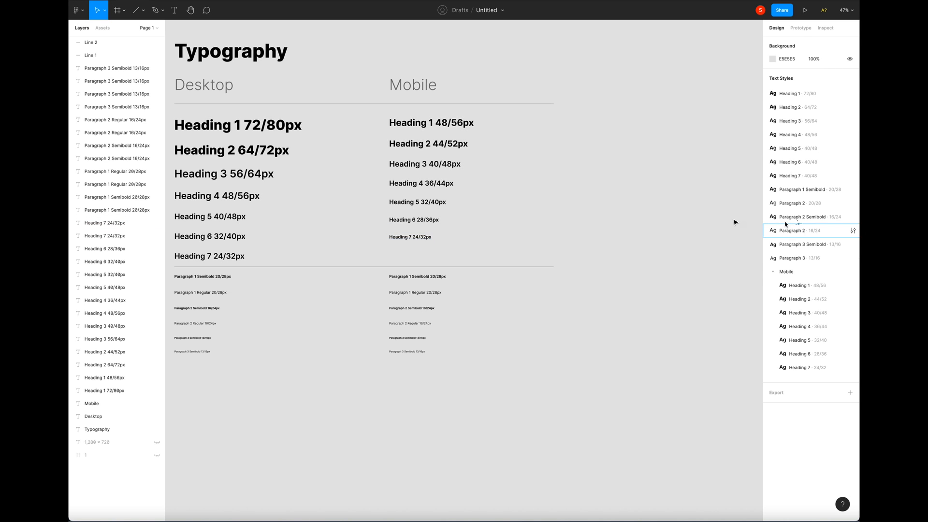
- Examine the properties of the ungrouped text styles one by one, from the headings through Paragraph 3
{"action": "left_click_drag", "start_coordinate": [636, 212], "coordinate": [587, 204]}
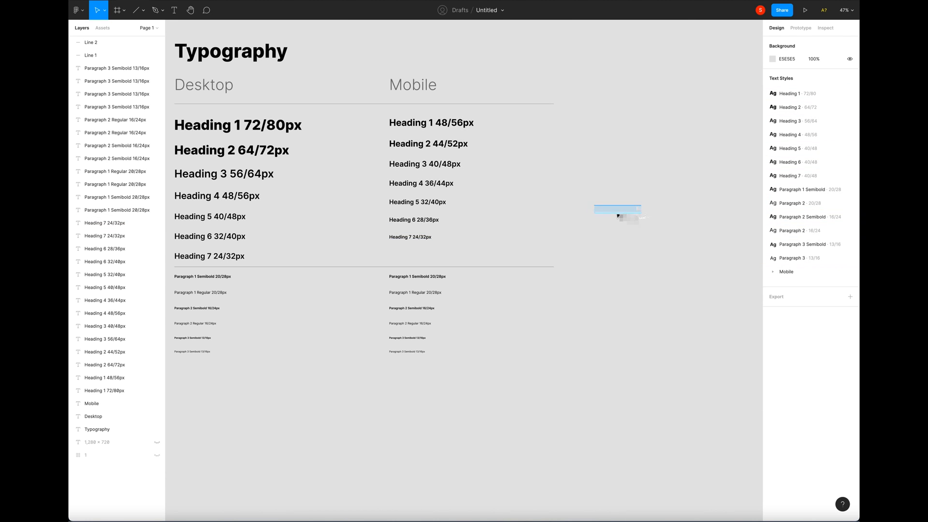
{"action": "left_click_drag", "start_coordinate": [478, 165], "coordinate": [574, 186]}
{"action": "left_click", "coordinate": [853, 107]}
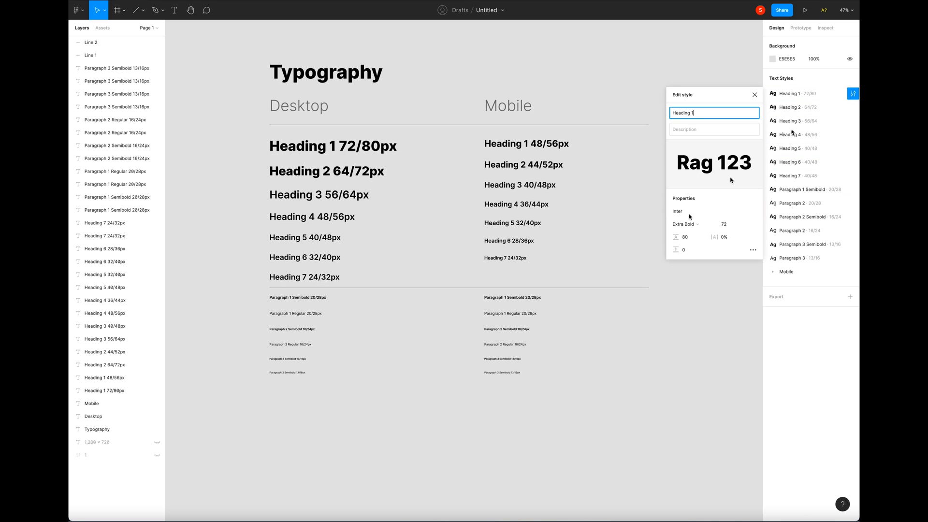
{"action": "left_click", "coordinate": [852, 124]}
{"action": "left_click", "coordinate": [852, 136]}
{"action": "left_click", "coordinate": [852, 149]}
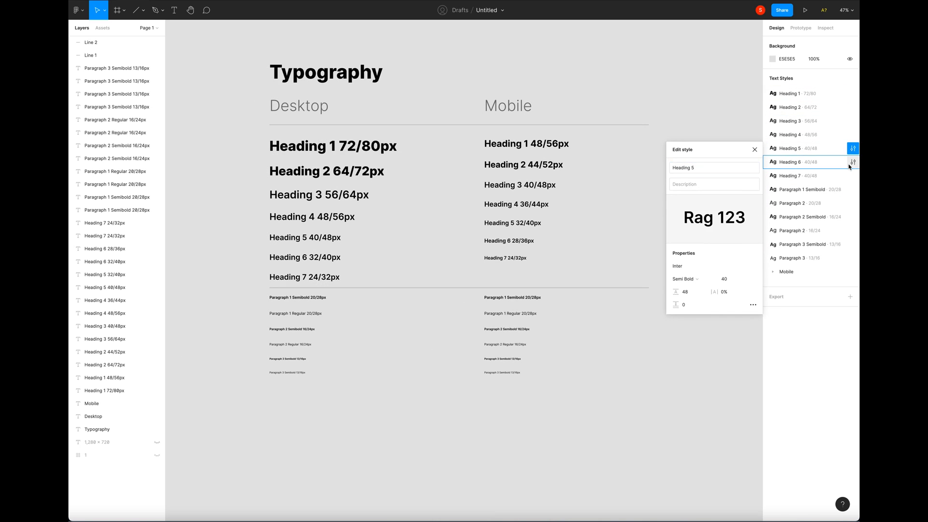
{"action": "left_click", "coordinate": [852, 163]}
{"action": "left_click", "coordinate": [852, 176]}
{"action": "left_click", "coordinate": [852, 190]}
{"action": "left_click", "coordinate": [852, 203]}
{"action": "left_click", "coordinate": [852, 216]}
{"action": "left_click", "coordinate": [852, 231]}
{"action": "left_click", "coordinate": [852, 244]}
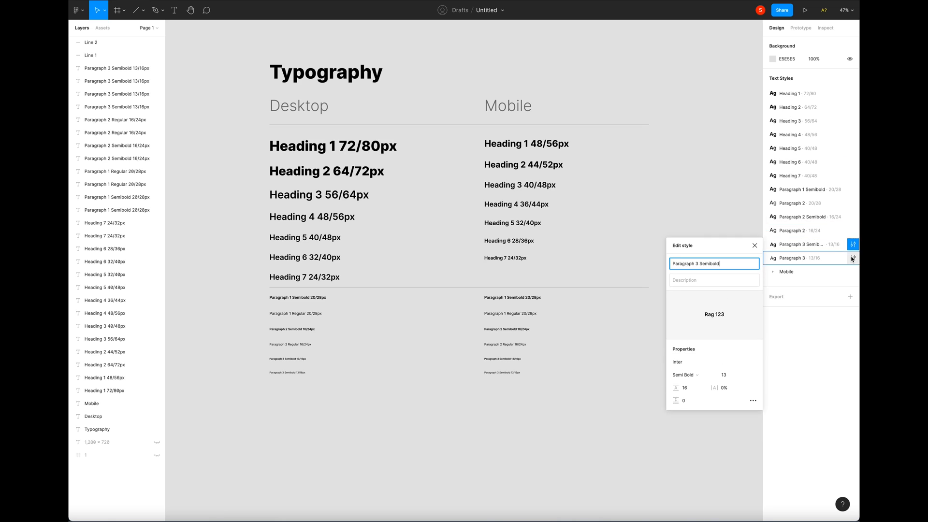
{"action": "left_click", "coordinate": [852, 258]}
- Expand the Mobile style group and examine the properties of its Heading 1 through Heading 7 styles
{"action": "left_click", "coordinate": [784, 271]}
{"action": "left_click", "coordinate": [773, 271]}
{"action": "left_click", "coordinate": [853, 285]}
{"action": "left_click", "coordinate": [754, 287]}
{"action": "left_click", "coordinate": [853, 299]}
{"action": "left_click", "coordinate": [754, 301]}
{"action": "left_click", "coordinate": [853, 312]}
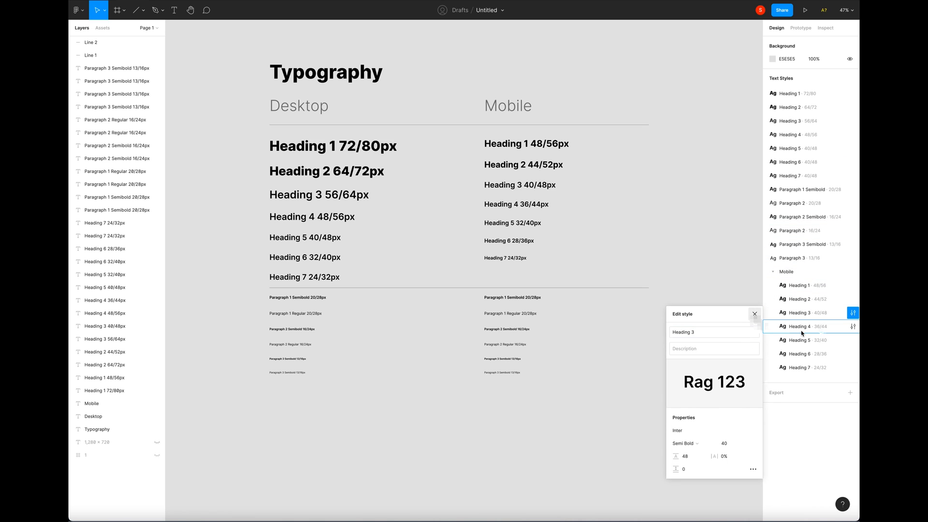
{"action": "left_click", "coordinate": [853, 326]}
{"action": "left_click", "coordinate": [853, 339]}
{"action": "left_click", "coordinate": [853, 353]}
{"action": "left_click", "coordinate": [853, 367]}
{"action": "left_click", "coordinate": [694, 321]}
{"action": "scroll", "coordinate": [586, 253], "scroll_direction": "up", "scroll_amount": 1}
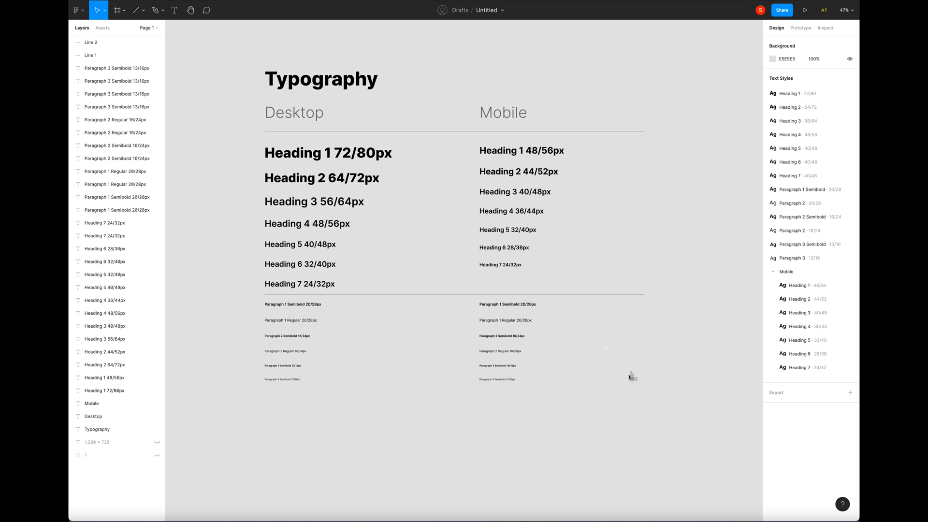
- Place a copy of the Typography title beside the Mobile column and apply the Heading 1 text style to it
{"action": "scroll", "coordinate": [419, 234], "scroll_direction": "down", "scroll_amount": 2}
{"action": "scroll", "coordinate": [418, 237], "scroll_direction": "down", "scroll_amount": 3}
{"action": "scroll", "coordinate": [418, 238], "scroll_direction": "right", "scroll_amount": 3}
{"action": "left_click_drag", "start_coordinate": [256, 105], "coordinate": [571, 108]}
{"action": "left_click", "coordinate": [568, 123]}
{"action": "left_click", "coordinate": [563, 106]}
{"action": "left_click", "coordinate": [849, 141]}
{"action": "left_click", "coordinate": [832, 192]}
- Try a different text style on the copied Typography title, and return it to Heading 1
{"action": "left_click", "coordinate": [781, 140]}
{"action": "left_click", "coordinate": [787, 216]}
{"action": "left_click", "coordinate": [781, 141]}
{"action": "left_click", "coordinate": [817, 190]}
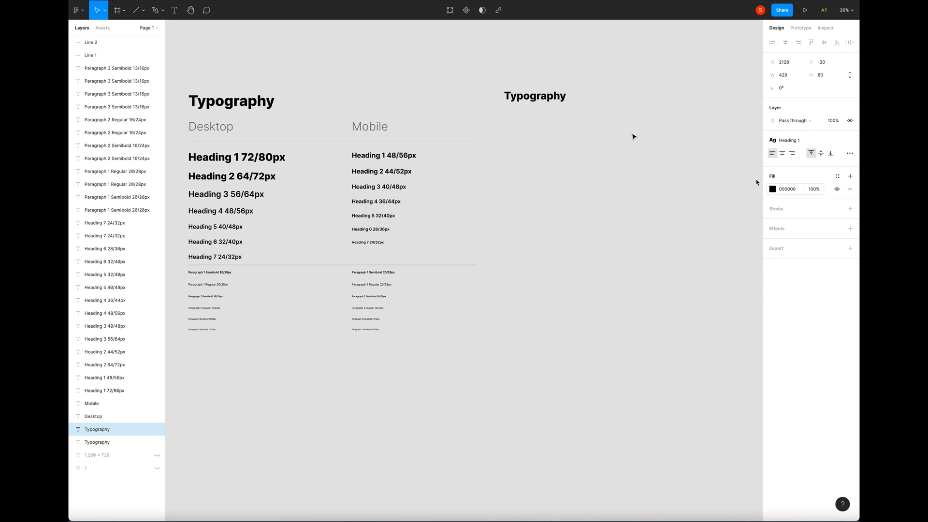
{"action": "left_click", "coordinate": [634, 139]}
{"action": "left_click", "coordinate": [554, 98]}
{"action": "left_click", "coordinate": [527, 116]}
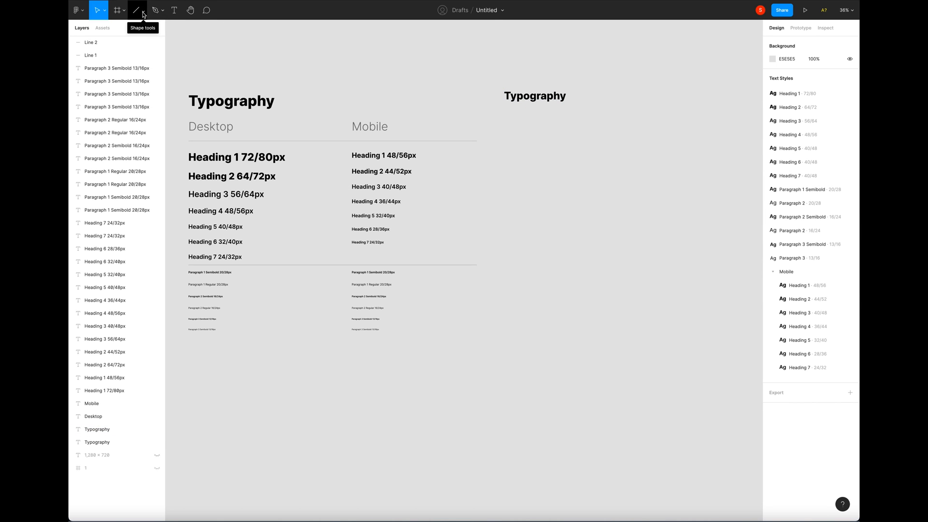
- Draw a text box about 1167 × 338 under the copied title and fill it with 5 generated lorem ipsum sentences
{"action": "left_click", "coordinate": [173, 9]}
{"action": "left_click_drag", "start_coordinate": [505, 110], "coordinate": [670, 161]}
{"action": "key", "text": "Escape"}
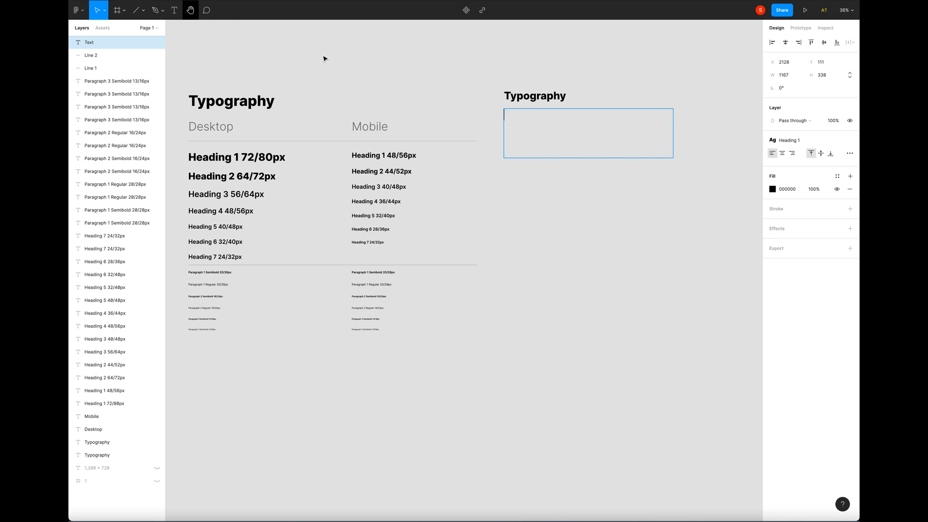
{"action": "right_click", "coordinate": [570, 121]}
{"action": "mouse_move", "coordinate": [593, 185]}
{"action": "left_click", "coordinate": [671, 215]}
{"action": "left_click", "coordinate": [542, 279]}
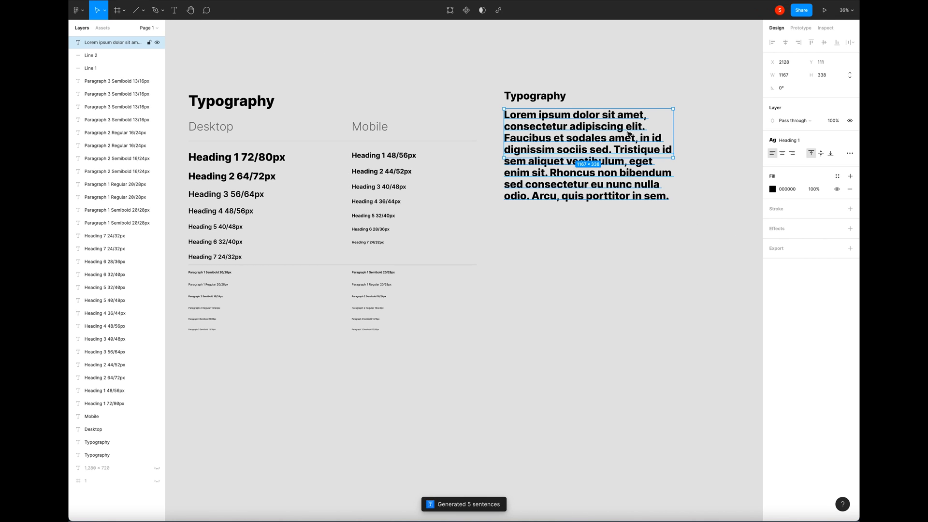
- Apply the Paragraph 2 (16/24) text style to the lorem ipsum text
{"action": "left_click", "coordinate": [791, 141]}
{"action": "scroll", "coordinate": [805, 227], "scroll_direction": "down", "scroll_amount": 3}
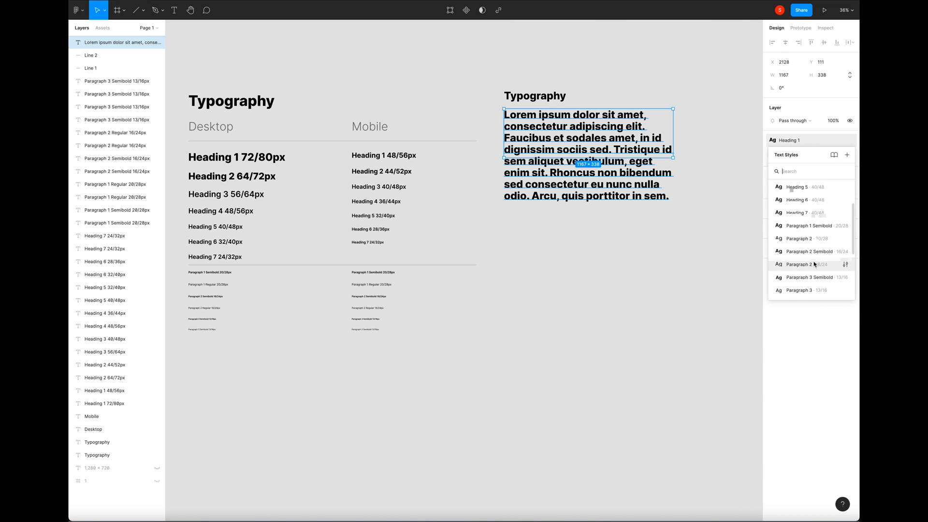
{"action": "left_click", "coordinate": [800, 264]}
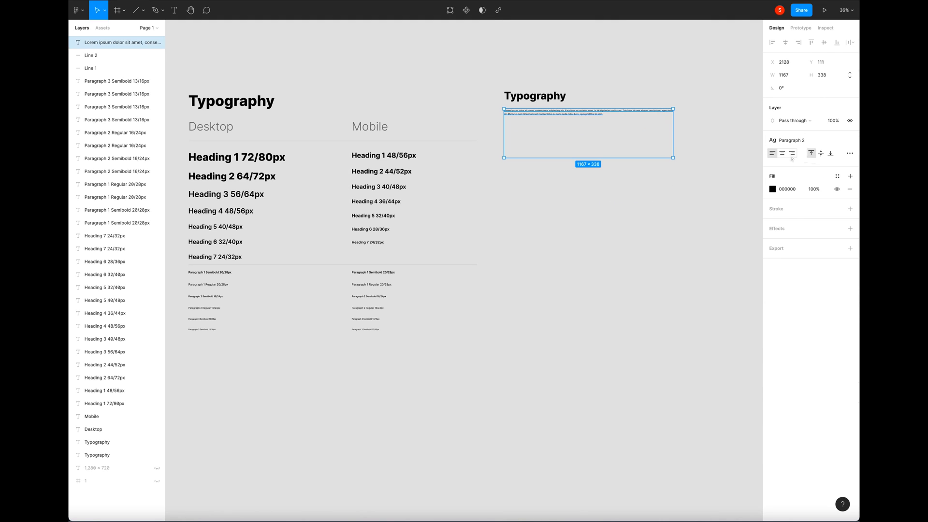
- Fit the lorem ipsum box to its text and narrow it so the text wraps as a compact block under the copied title
{"action": "double_click", "coordinate": [653, 158]}
{"action": "left_click", "coordinate": [668, 144]}
{"action": "scroll", "coordinate": [669, 142], "scroll_direction": "down", "scroll_amount": 2}
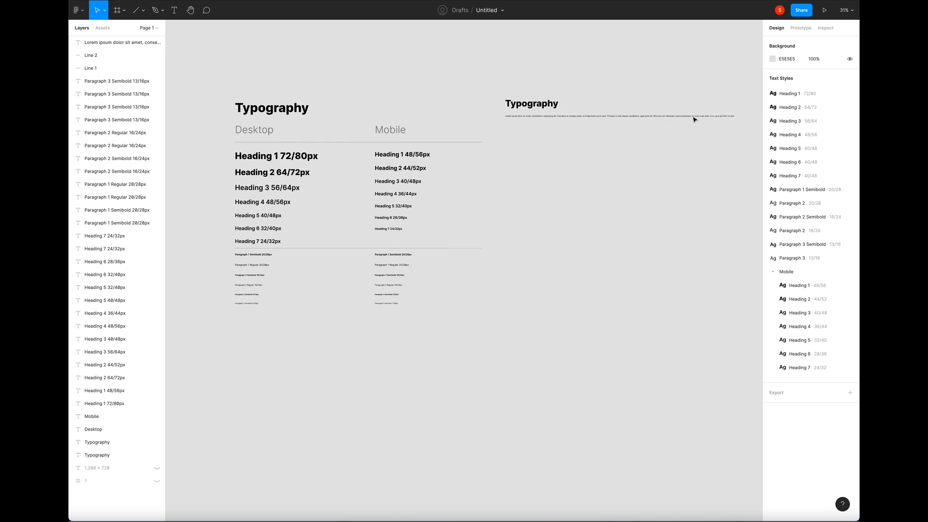
{"action": "left_click", "coordinate": [695, 117]}
{"action": "left_click_drag", "start_coordinate": [736, 118], "coordinate": [590, 128]}
{"action": "left_click", "coordinate": [580, 142]}
{"action": "scroll", "coordinate": [554, 135], "scroll_direction": "up", "scroll_amount": 5}
{"action": "scroll", "coordinate": [553, 135], "scroll_direction": "down", "scroll_amount": 2}
{"action": "scroll", "coordinate": [546, 179], "scroll_direction": "up", "scroll_amount": 2}
{"action": "left_click", "coordinate": [547, 180]}
{"action": "left_click", "coordinate": [805, 192]}
{"action": "left_click", "coordinate": [617, 213]}
{"action": "left_click_drag", "start_coordinate": [505, 219], "coordinate": [679, 139]}
{"action": "left_click", "coordinate": [773, 43]}
{"action": "left_click_drag", "start_coordinate": [773, 100], "coordinate": [776, 100]}
{"action": "scroll", "coordinate": [529, 198], "scroll_direction": "down", "scroll_amount": 5}
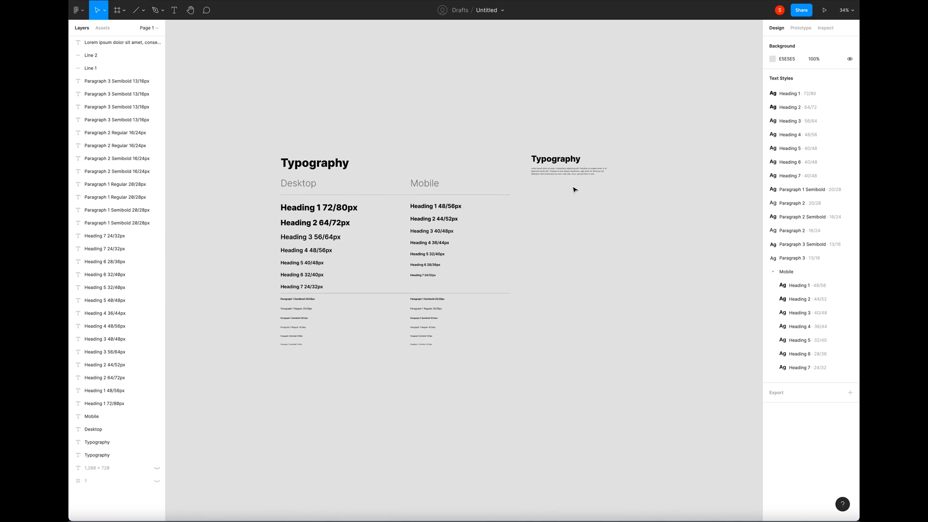
- Collapse the Mobile group in the list of text styles
{"action": "scroll", "coordinate": [488, 170], "scroll_direction": "up", "scroll_amount": 3}
{"action": "scroll", "coordinate": [520, 203], "scroll_direction": "left", "scroll_amount": 2}
{"action": "left_click", "coordinate": [773, 271]}
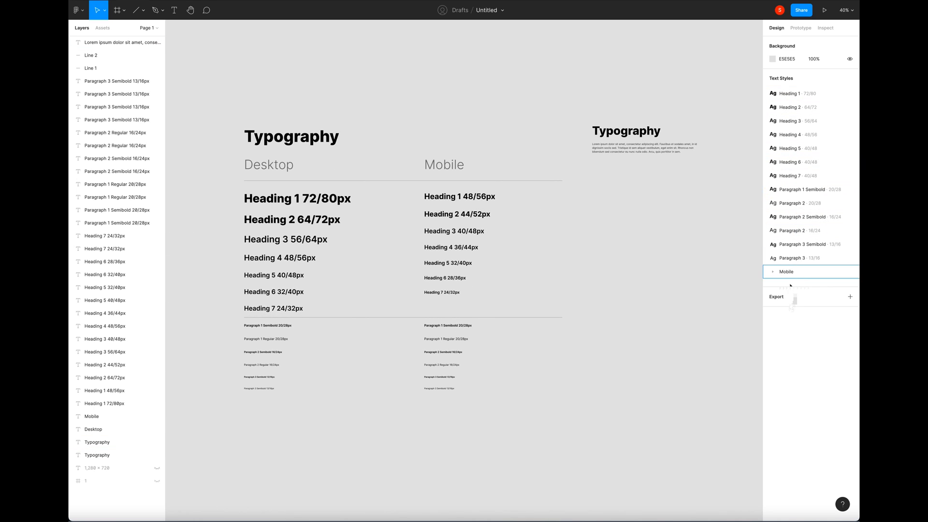